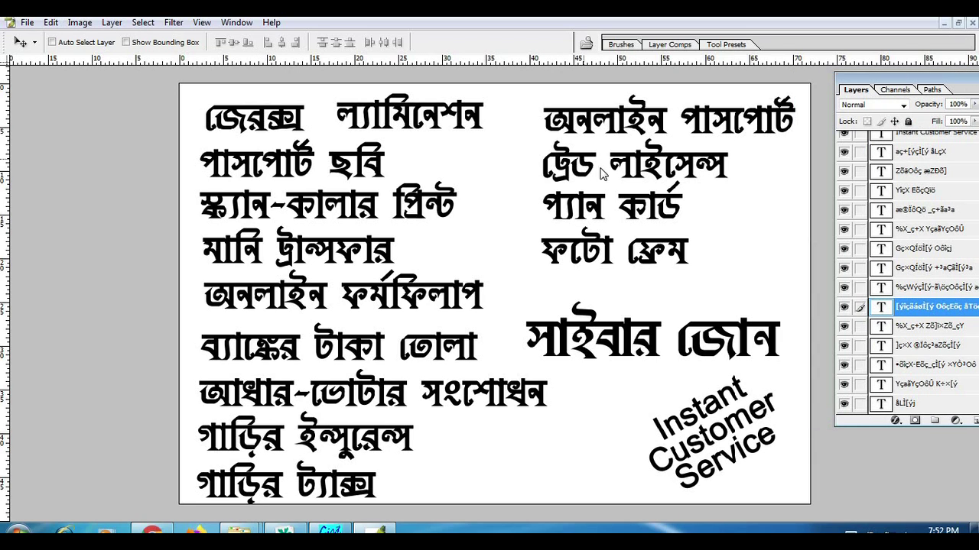
Step: Move the BANNER MAKING.psd window aside and open machine.psd at full window size
{"action": "right_click", "coordinate": [583, 160]}
{"action": "left_click", "coordinate": [602, 171]}
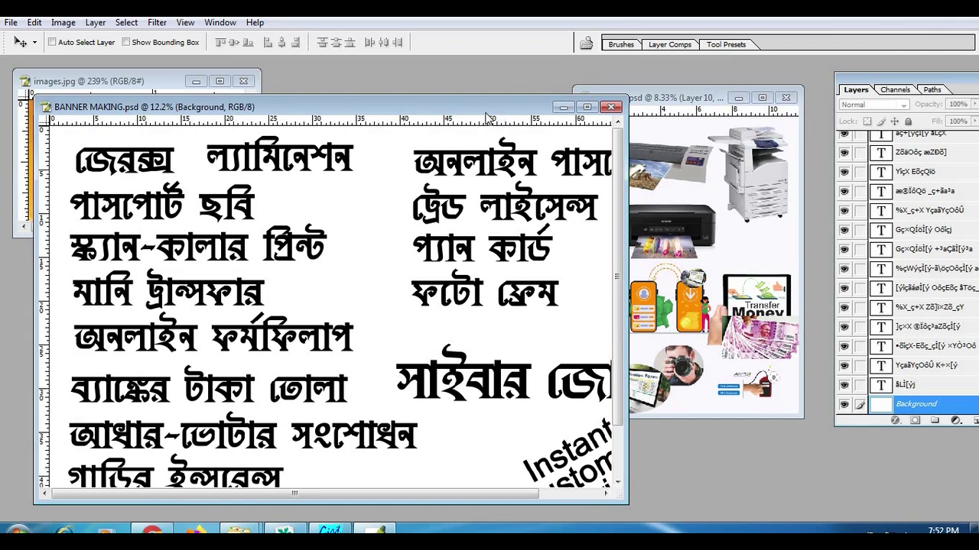
{"action": "left_click_drag", "start_coordinate": [487, 112], "coordinate": [349, 115]}
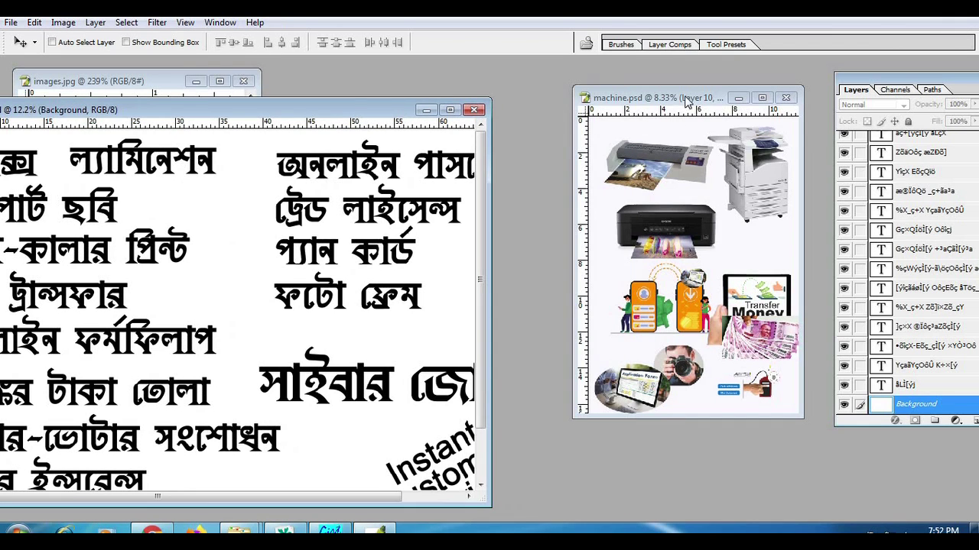
{"action": "double_click", "coordinate": [687, 102]}
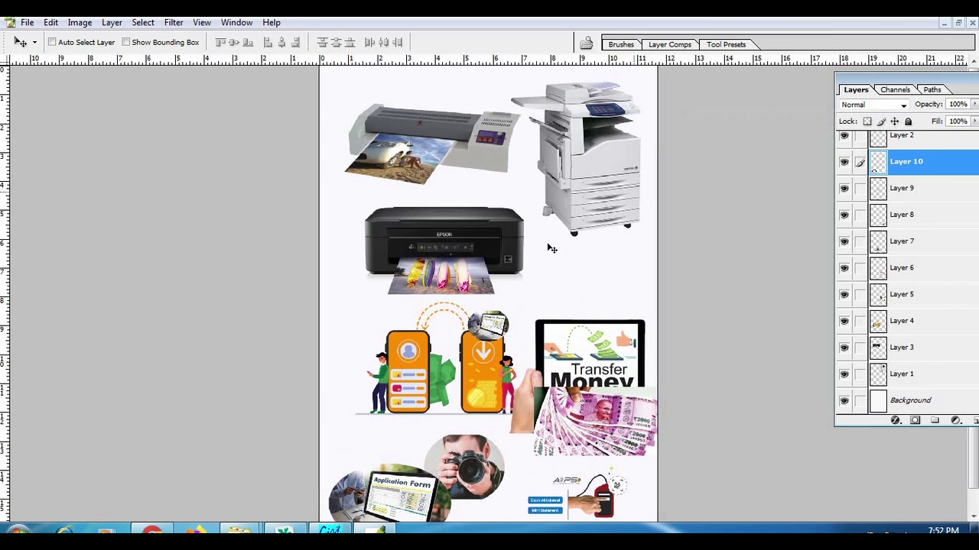
Step: Select the photocopier and laminator layers in turn and shift each picture slightly on the machine.psd page
{"action": "scroll", "coordinate": [581, 243], "scroll_direction": "up", "scroll_amount": 3}
{"action": "right_click", "coordinate": [601, 187]}
{"action": "left_click", "coordinate": [627, 193]}
{"action": "mouse_move", "coordinate": [620, 192]}
{"action": "left_mouse_down"}
{"action": "mouse_move", "coordinate": [618, 227]}
{"action": "mouse_move", "coordinate": [617, 188]}
{"action": "left_mouse_up"}
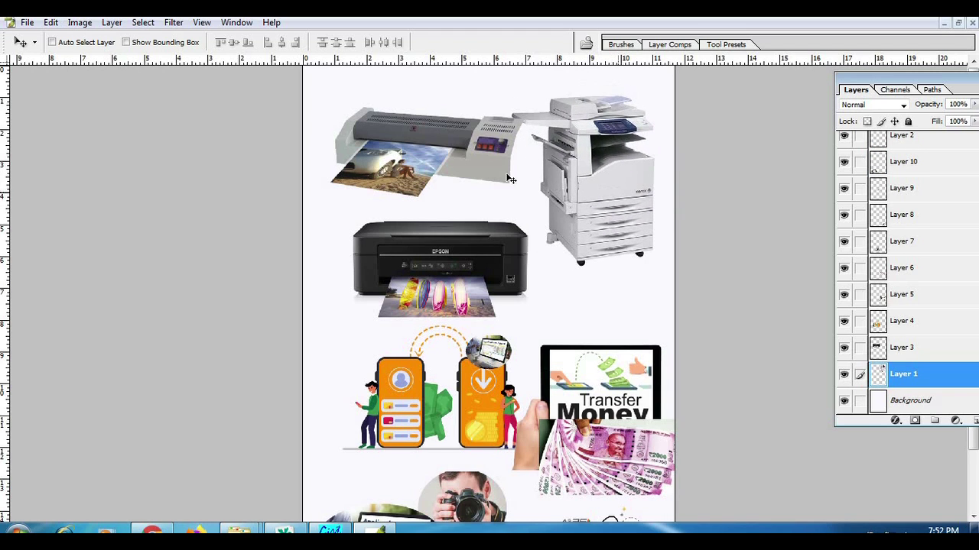
{"action": "right_click", "coordinate": [474, 157]}
{"action": "left_click", "coordinate": [478, 169]}
{"action": "left_click_drag", "start_coordinate": [477, 185], "coordinate": [472, 182]}
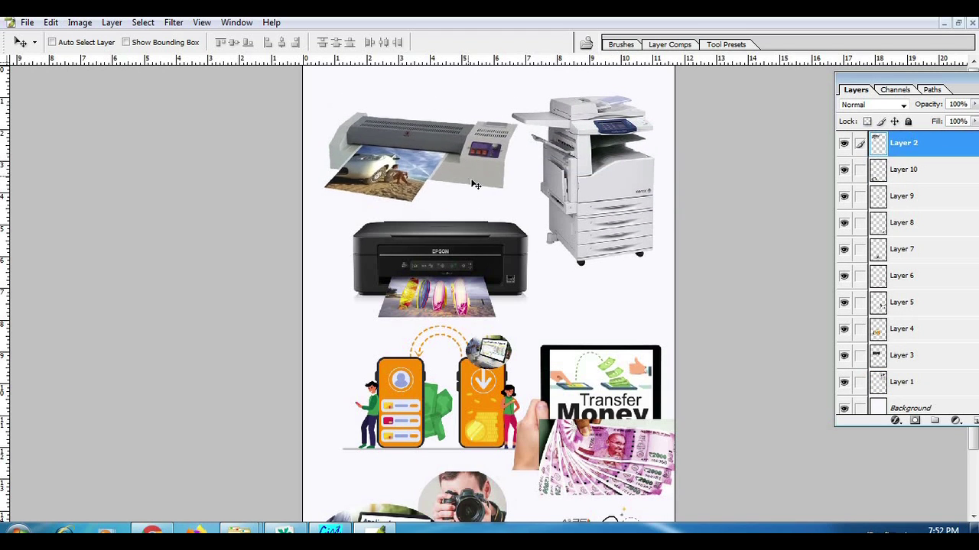
Step: Nudge the laminator and photocopier higher on the page and move the Epson printer up and to the left
{"action": "right_click", "coordinate": [460, 146]}
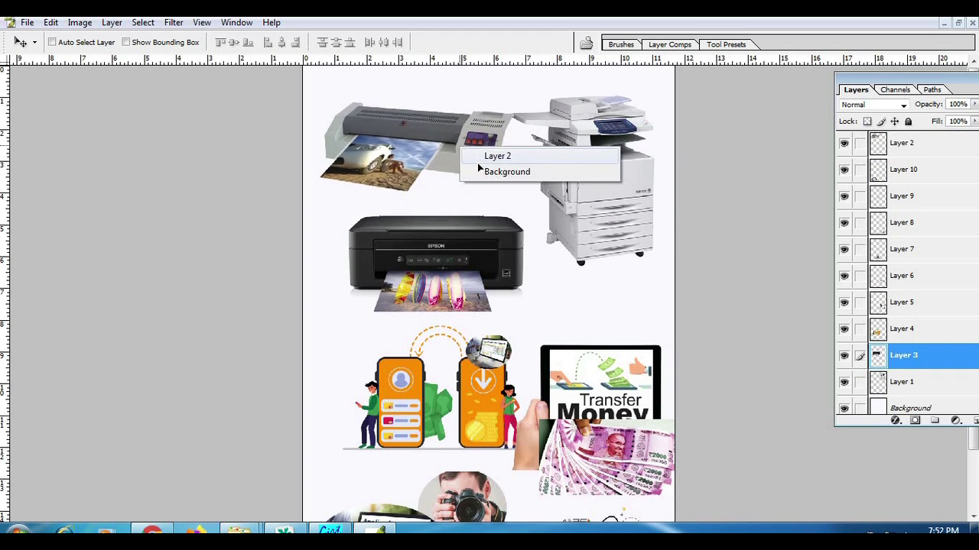
{"action": "left_click", "coordinate": [480, 161]}
{"action": "left_click_drag", "start_coordinate": [481, 170], "coordinate": [480, 159]}
{"action": "right_click", "coordinate": [583, 170]}
{"action": "left_click", "coordinate": [621, 177]}
{"action": "left_click_drag", "start_coordinate": [611, 183], "coordinate": [615, 173]}
{"action": "right_click", "coordinate": [440, 241]}
{"action": "left_click", "coordinate": [459, 246]}
{"action": "left_click_drag", "start_coordinate": [458, 252], "coordinate": [441, 239]}
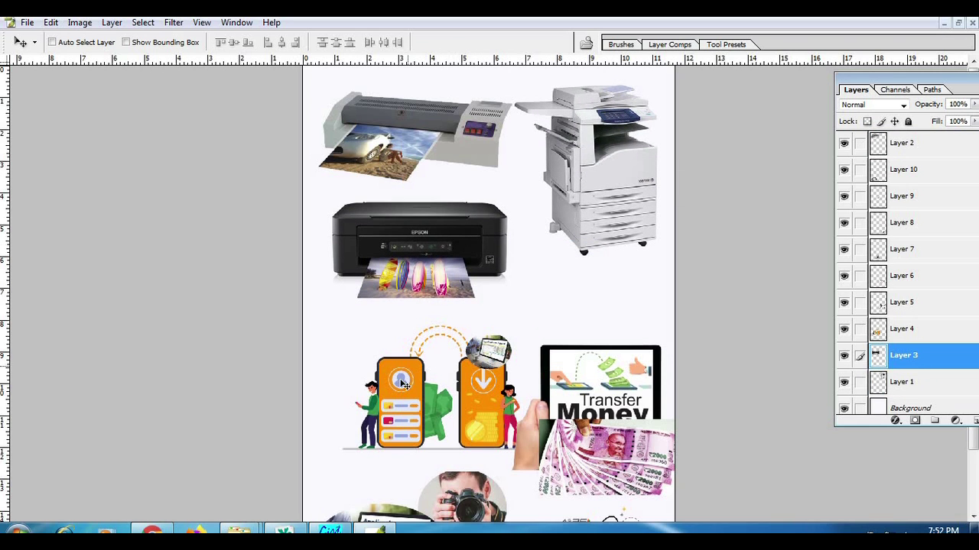
Step: Move the orange mobile phones illustration up to the left edge of the page
{"action": "right_click", "coordinate": [392, 388]}
{"action": "left_click", "coordinate": [438, 390]}
{"action": "left_click_drag", "start_coordinate": [442, 398], "coordinate": [387, 378]}
Step: Enlarge the small Application Form picture and place it between the Epson printer and the Transfer Money tablet
{"action": "scroll", "coordinate": [497, 312], "scroll_direction": "down", "scroll_amount": 1}
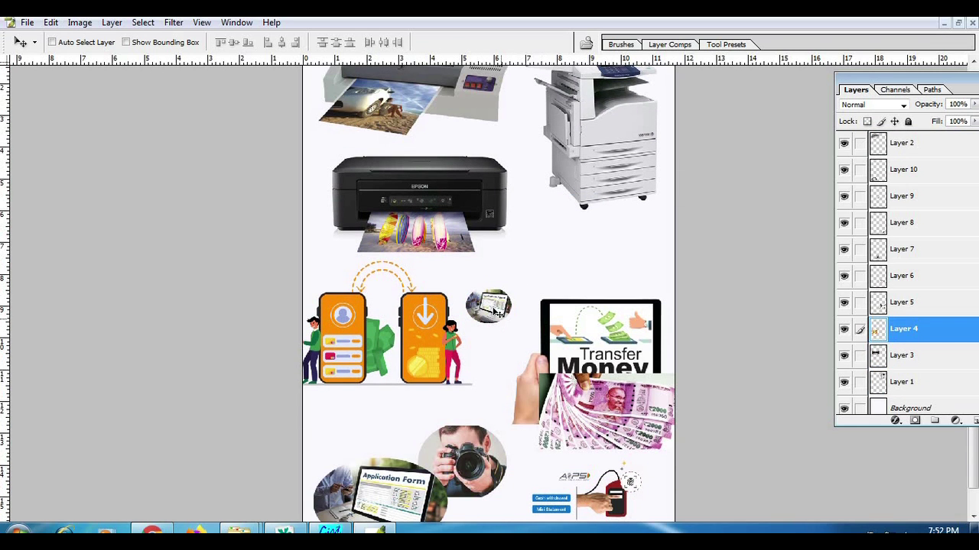
{"action": "right_click", "coordinate": [496, 310]}
{"action": "left_click", "coordinate": [524, 314]}
{"action": "left_click_drag", "start_coordinate": [526, 316], "coordinate": [581, 222]}
{"action": "key", "text": "ctrl+t"}
{"action": "double_click", "coordinate": [551, 273]}
{"action": "scroll", "coordinate": [550, 273], "scroll_direction": "down", "scroll_amount": 1}
{"action": "scroll", "coordinate": [551, 273], "scroll_direction": "up", "scroll_amount": 1}
{"action": "right_click", "coordinate": [548, 273]}
{"action": "left_click", "coordinate": [564, 270]}
{"action": "left_click_drag", "start_coordinate": [565, 271], "coordinate": [535, 279]}
Step: Move the Transfer Money tablet, the banknotes and the photographer picture higher on the page, separating the tablet from the notes
{"action": "right_click", "coordinate": [574, 367]}
{"action": "left_click", "coordinate": [587, 375]}
{"action": "left_click_drag", "start_coordinate": [588, 376], "coordinate": [596, 302]}
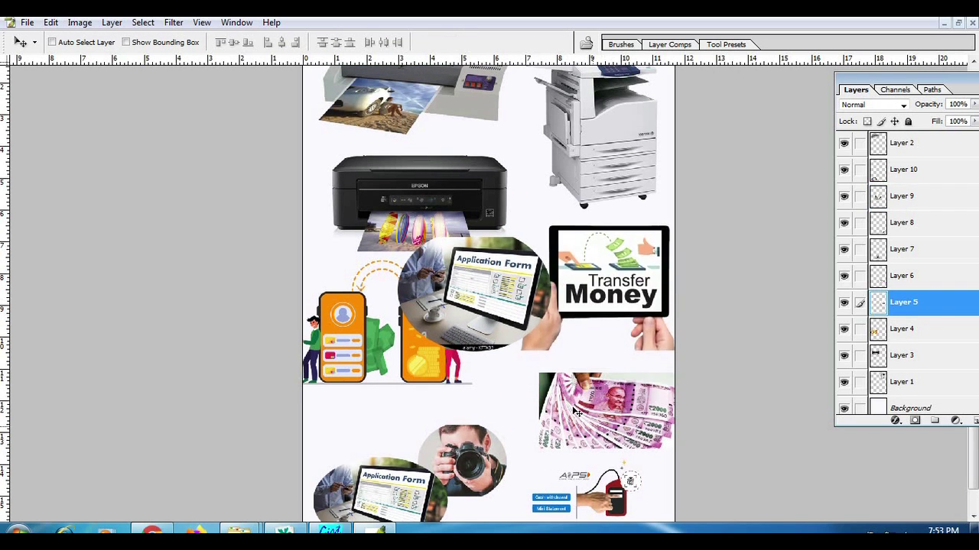
{"action": "right_click", "coordinate": [579, 406]}
{"action": "left_click", "coordinate": [593, 415]}
{"action": "left_click_drag", "start_coordinate": [593, 415], "coordinate": [594, 382]}
{"action": "right_click", "coordinate": [474, 462]}
{"action": "left_click", "coordinate": [489, 468]}
{"action": "left_click_drag", "start_coordinate": [489, 468], "coordinate": [511, 436]}
Step: Select the layer of the fingerprint cash-withdrawal graphic near the page's lower right and move it slightly up
{"action": "right_click", "coordinate": [401, 497]}
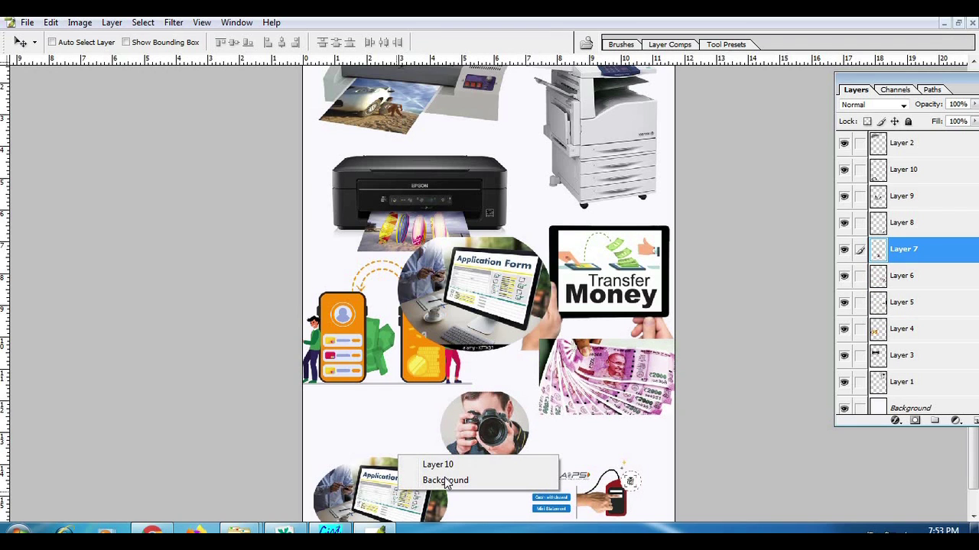
{"action": "left_click", "coordinate": [561, 508]}
{"action": "right_click", "coordinate": [570, 506]}
{"action": "left_click", "coordinate": [568, 503]}
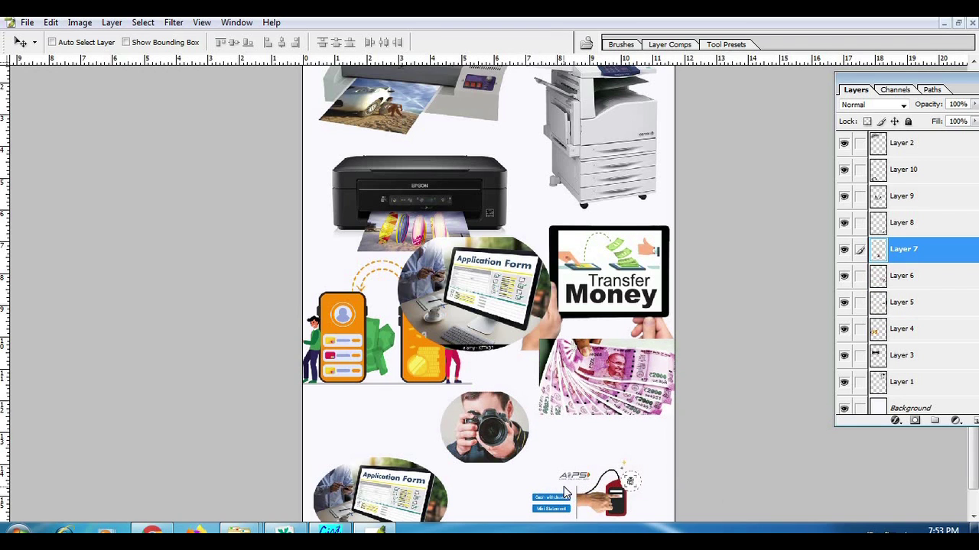
{"action": "right_click", "coordinate": [563, 488]}
{"action": "left_click", "coordinate": [552, 491]}
{"action": "right_click", "coordinate": [553, 494]}
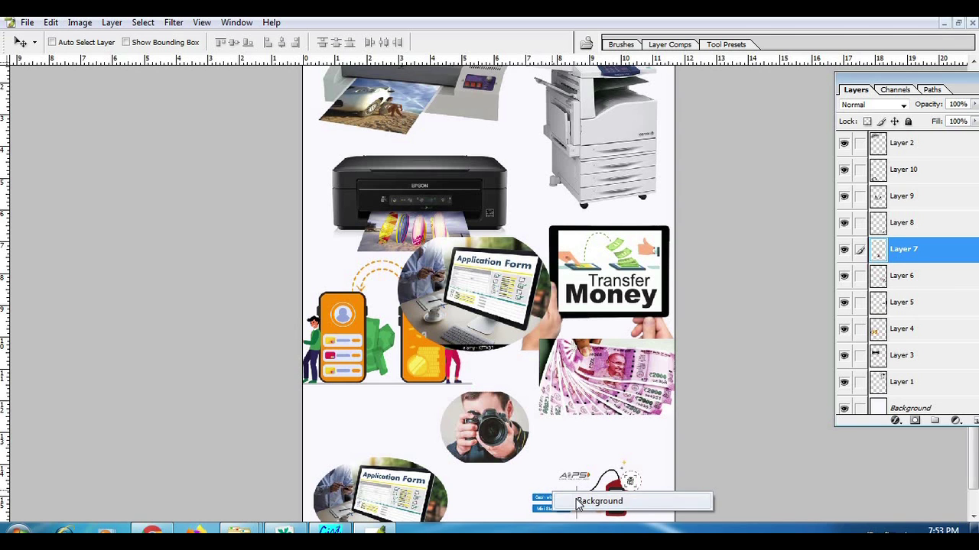
{"action": "left_click", "coordinate": [562, 502]}
{"action": "right_click", "coordinate": [549, 495]}
{"action": "left_click", "coordinate": [592, 469]}
{"action": "left_click_drag", "start_coordinate": [591, 473], "coordinate": [598, 443]}
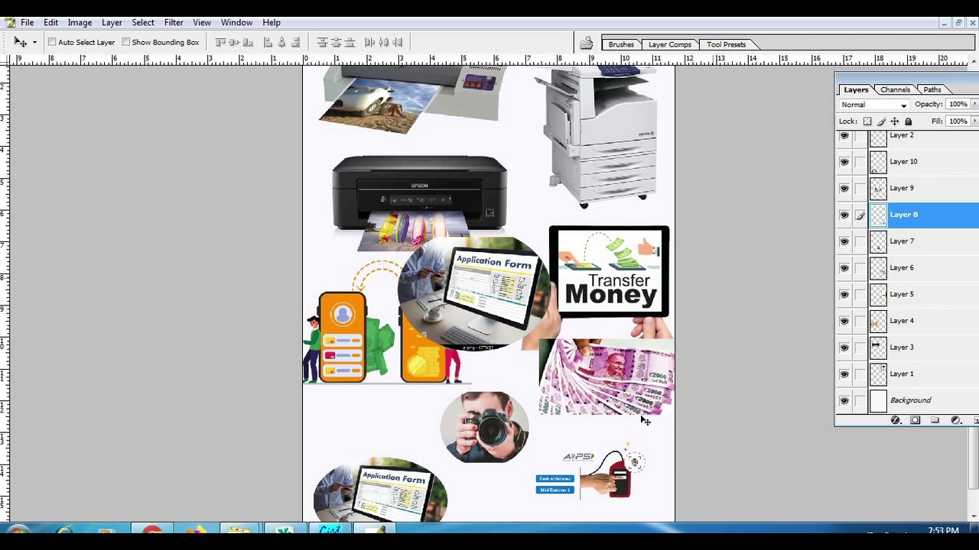
Step: Return to the BANNER MAKING.psd document and position it as a floating window showing the whole banner
{"action": "left_click", "coordinate": [959, 24]}
{"action": "left_click_drag", "start_coordinate": [302, 121], "coordinate": [433, 121]}
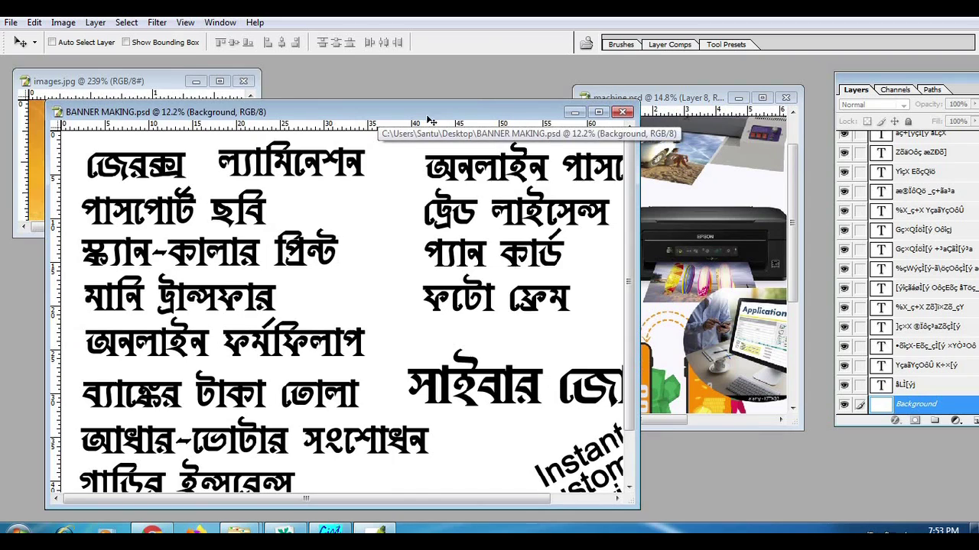
{"action": "double_click", "coordinate": [432, 121]}
{"action": "left_click", "coordinate": [961, 23]}
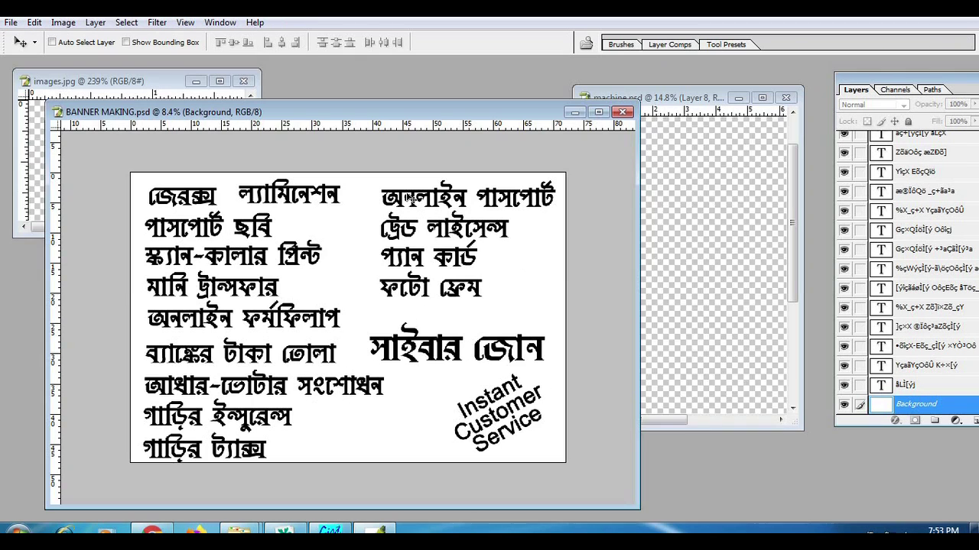
{"action": "left_click_drag", "start_coordinate": [279, 114], "coordinate": [346, 115]}
Step: Check the banner's document width, height and resolution in the Image Size settings without changing them
{"action": "right_click", "coordinate": [347, 115]}
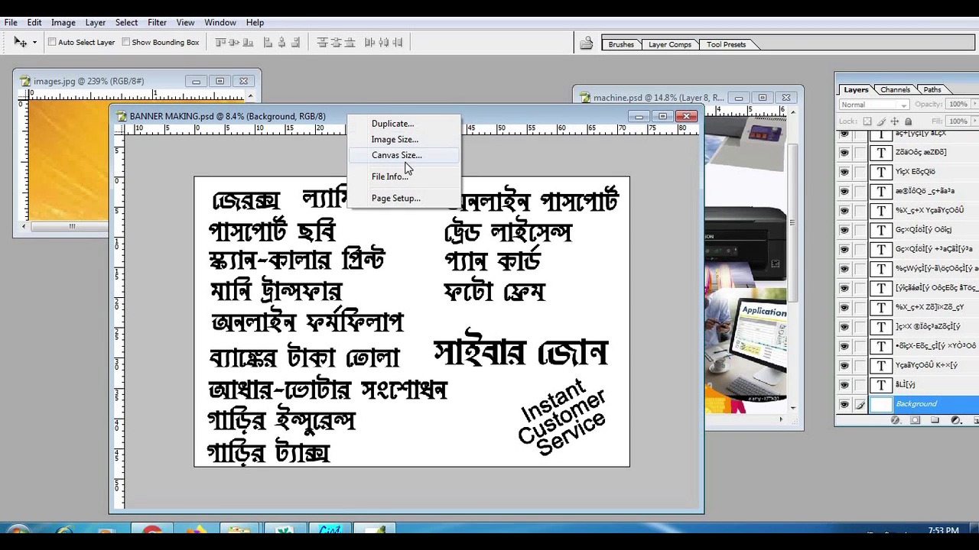
{"action": "left_click", "coordinate": [395, 139]}
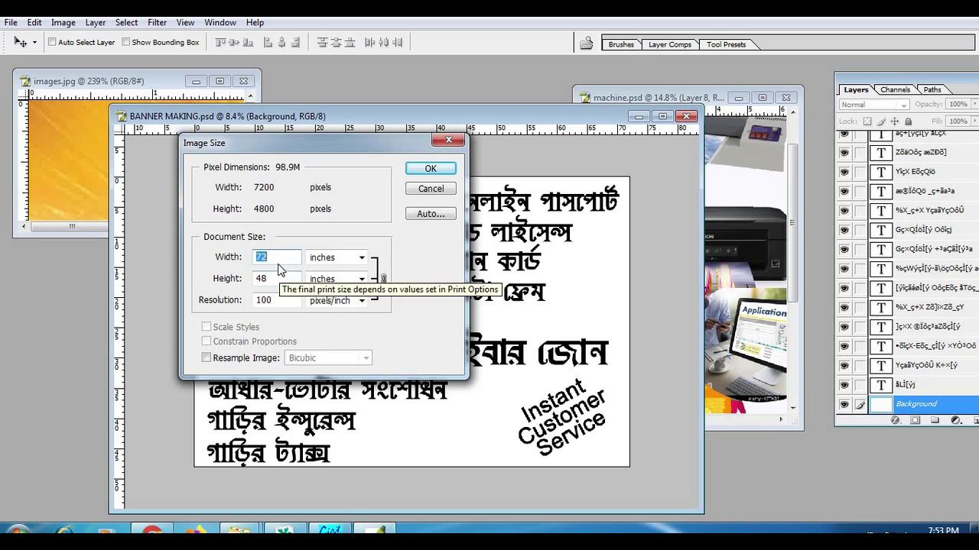
{"action": "left_click", "coordinate": [449, 142]}
Step: Copy the orange image from images.jpg into the banner as a layer beneath the text
{"action": "left_click", "coordinate": [107, 158]}
{"action": "left_click_drag", "start_coordinate": [148, 161], "coordinate": [489, 311]}
{"action": "left_click_drag", "start_coordinate": [420, 318], "coordinate": [354, 241]}
Step: Stretch the orange background layer to 2465.2% width and 2942.3% height so it covers the entire banner
{"action": "double_click", "coordinate": [372, 115]}
{"action": "key", "text": "ctrl+plus"}
{"action": "left_click_drag", "start_coordinate": [459, 227], "coordinate": [782, 423]}
{"action": "key", "text": "ctrl+t"}
{"action": "left_click_drag", "start_coordinate": [197, 262], "coordinate": [189, 263]}
{"action": "left_click_drag", "start_coordinate": [484, 101], "coordinate": [485, 90]}
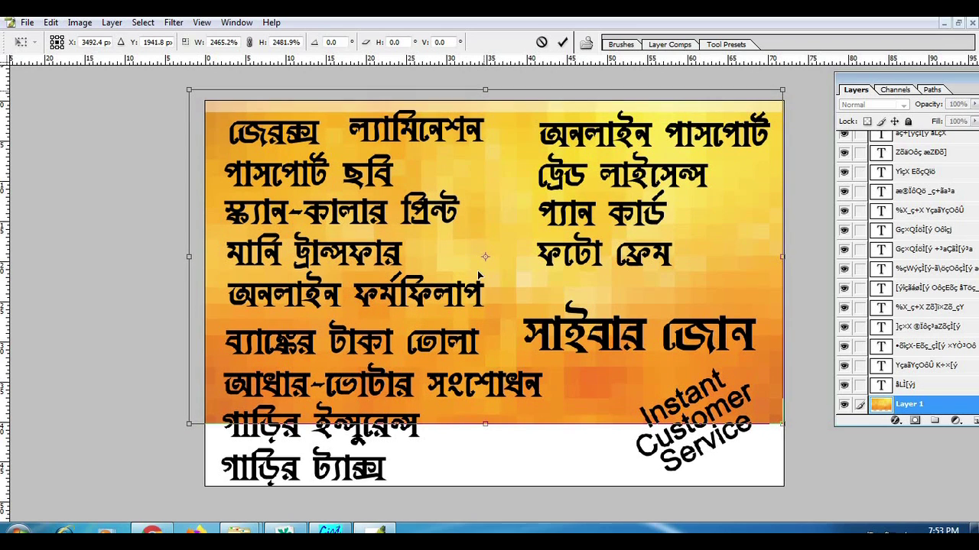
{"action": "left_click_drag", "start_coordinate": [484, 454], "coordinate": [484, 524]}
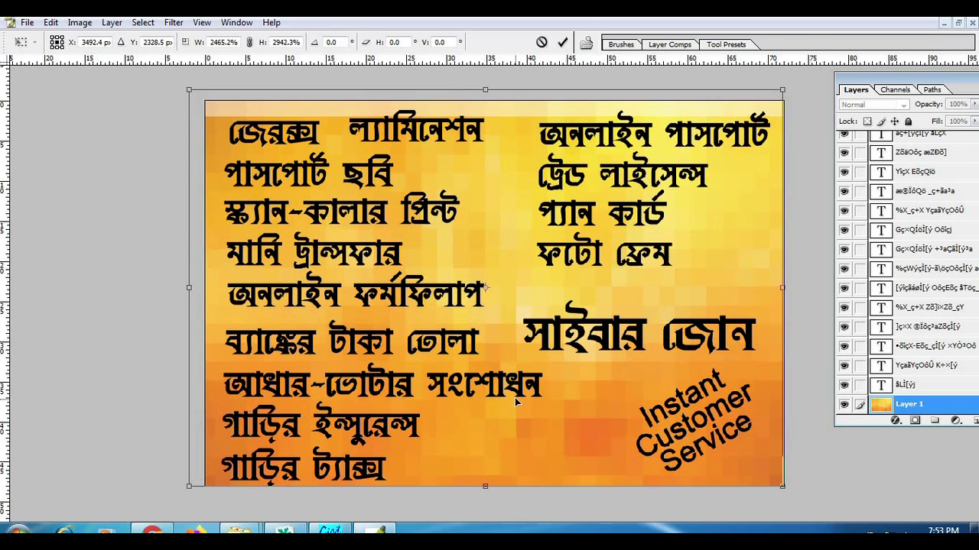
{"action": "key", "text": "Return"}
Step: Examine the orange background and text across the whole banner at several zoom levels
{"action": "scroll", "coordinate": [545, 328], "scroll_direction": "down", "scroll_amount": 5}
{"action": "scroll", "coordinate": [546, 329], "scroll_direction": "up", "scroll_amount": 6}
{"action": "scroll", "coordinate": [546, 329], "scroll_direction": "down", "scroll_amount": 3}
{"action": "scroll", "coordinate": [545, 330], "scroll_direction": "up", "scroll_amount": 3}
{"action": "scroll", "coordinate": [546, 330], "scroll_direction": "down", "scroll_amount": 2}
{"action": "right_click", "coordinate": [505, 264]}
{"action": "key", "text": "Escape"}
{"action": "key", "text": "Tab"}
{"action": "key", "text": "Tab"}
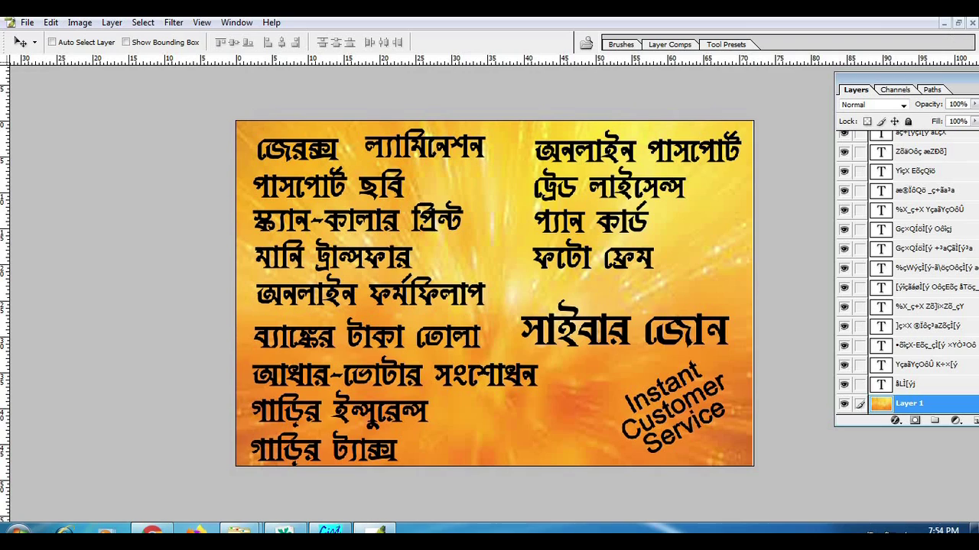
Step: Close images.jpg and arrange BANNER MAKING.psd and machine.psd as floating windows
{"action": "left_click", "coordinate": [958, 23]}
{"action": "left_click_drag", "start_coordinate": [322, 122], "coordinate": [393, 127]}
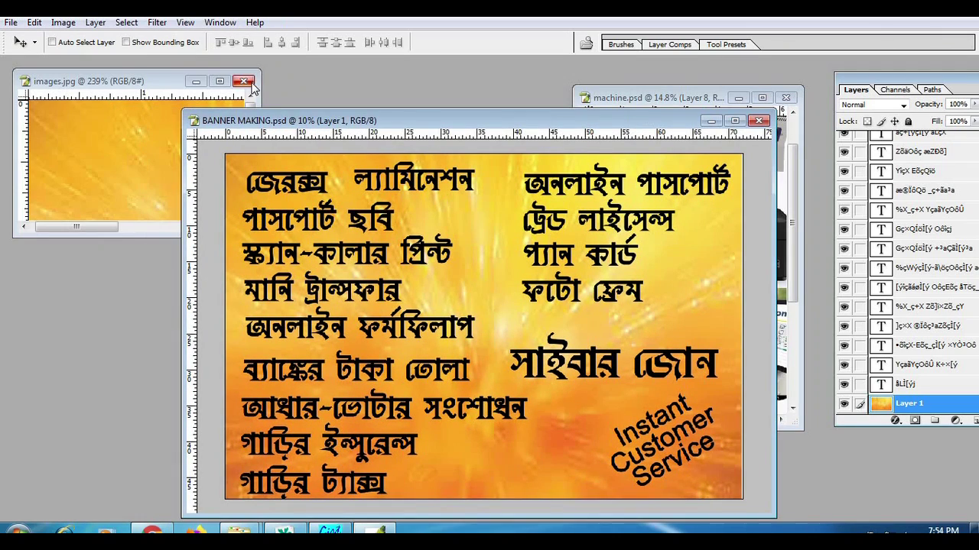
{"action": "key", "text": "Tab"}
{"action": "double_click", "coordinate": [666, 76]}
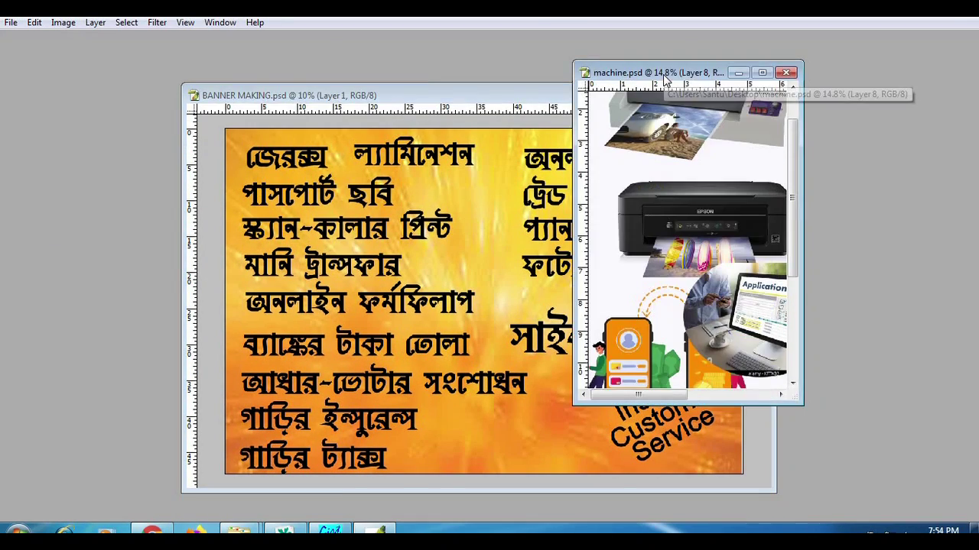
{"action": "left_click", "coordinate": [958, 23]}
{"action": "key", "text": "Tab"}
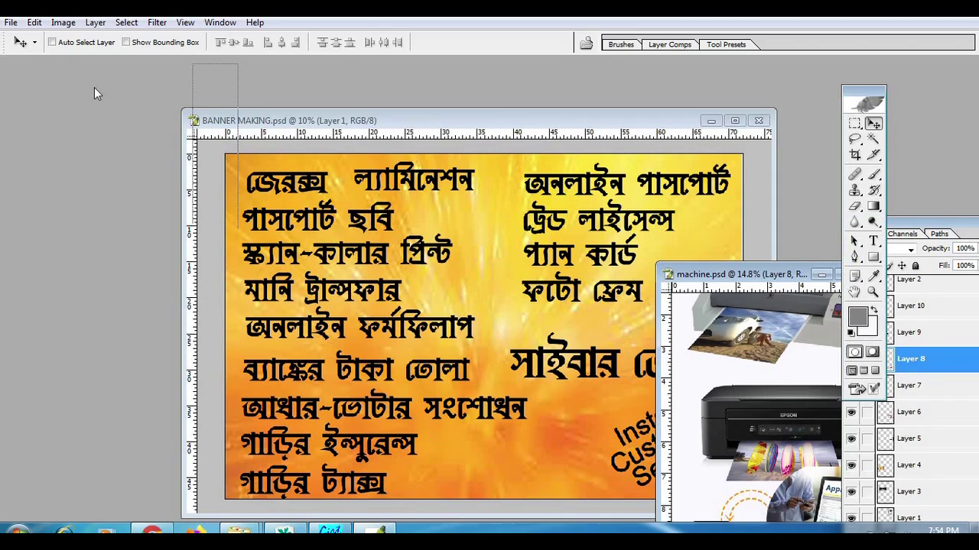
Step: Set the foreground colour to bright yellow F5FE00
{"action": "left_click", "coordinate": [92, 317]}
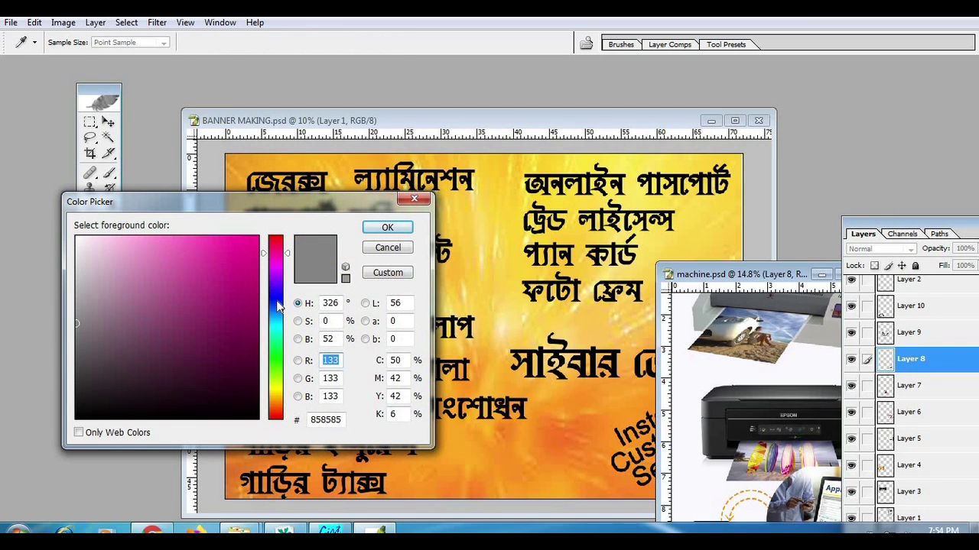
{"action": "left_click", "coordinate": [277, 303]}
{"action": "left_click", "coordinate": [274, 388]}
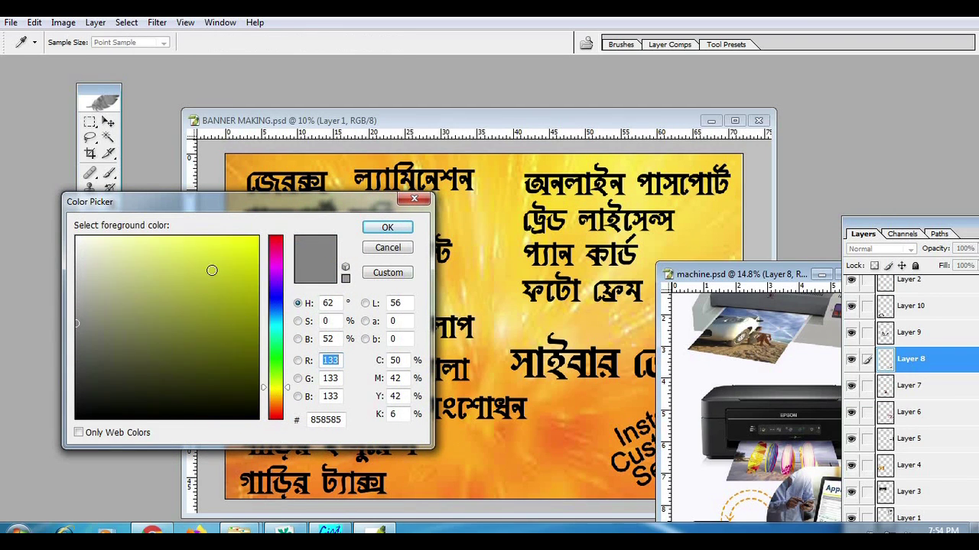
{"action": "left_click", "coordinate": [270, 237]}
{"action": "left_click", "coordinate": [387, 227]}
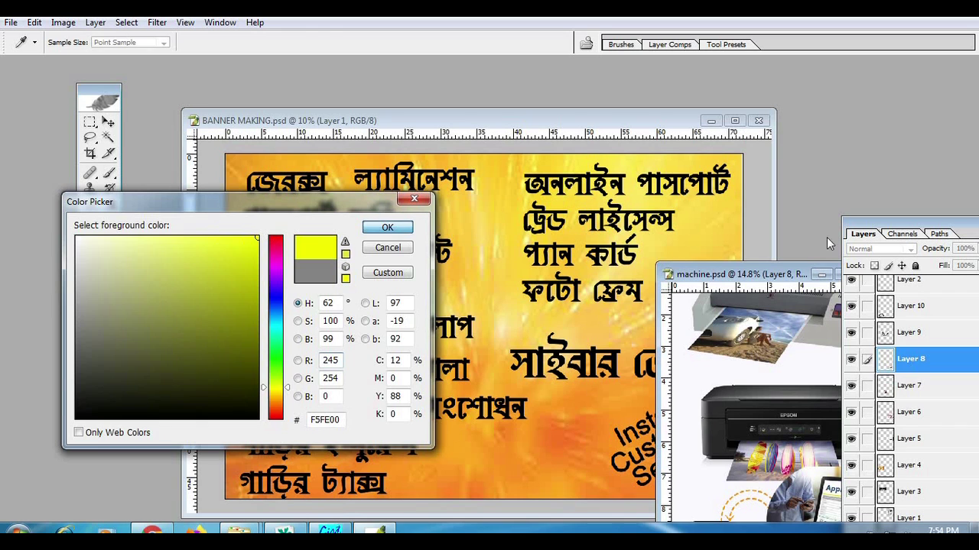
Step: Try filling the banner's background Layer 1 with the yellow foreground colour, and undo the fill
{"action": "left_click_drag", "start_coordinate": [910, 222], "coordinate": [850, 102]}
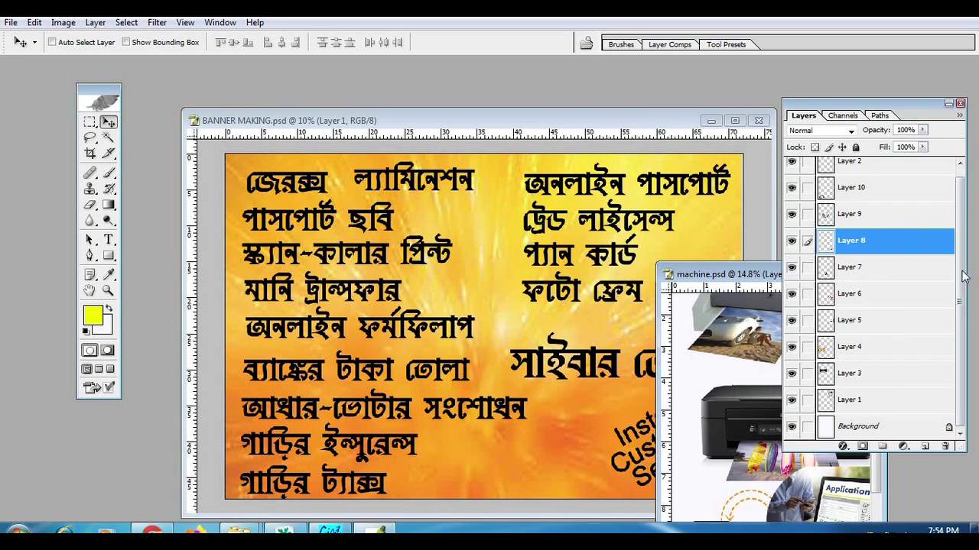
{"action": "left_click", "coordinate": [864, 432]}
{"action": "key", "text": "ctrl+Tab"}
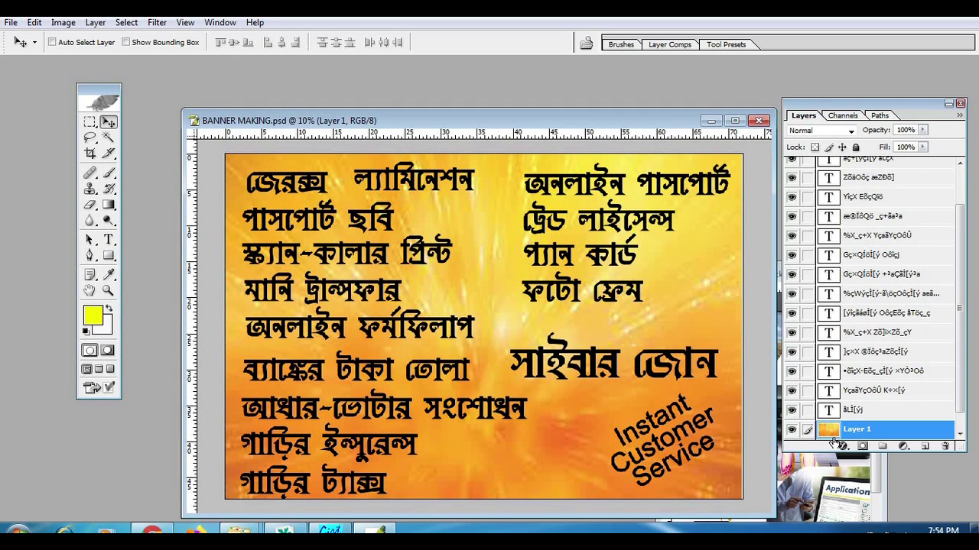
{"action": "key", "text": "alt+BackSpace"}
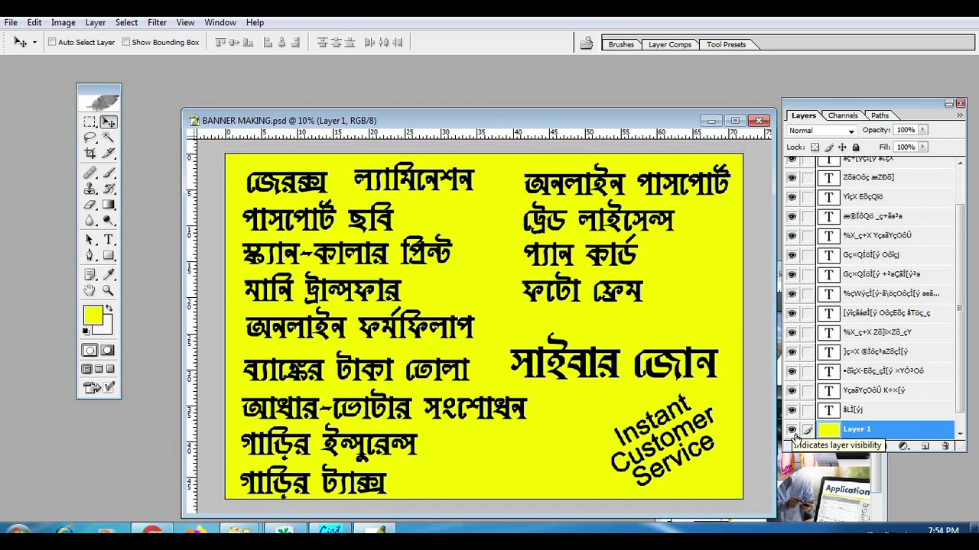
{"action": "key", "text": "ctrl+z"}
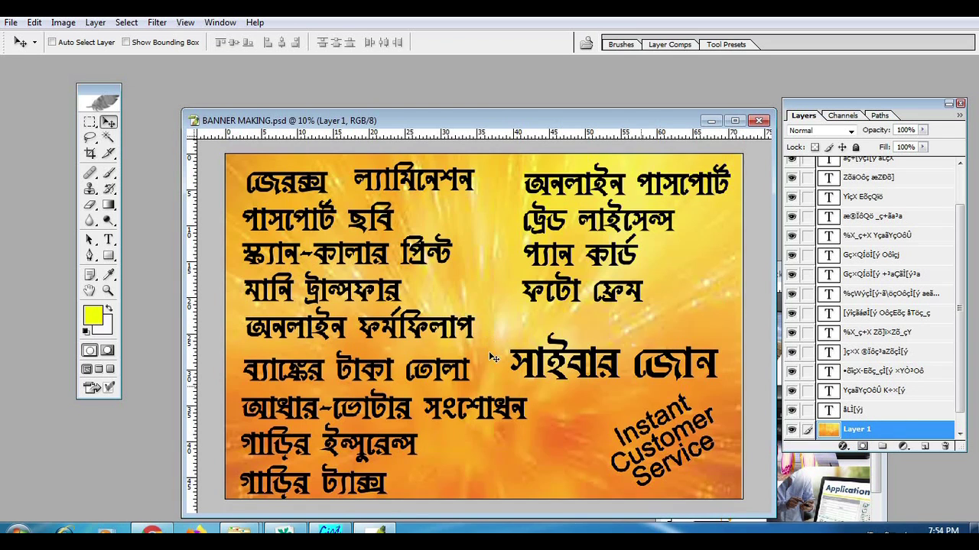
Step: Enlarge the banner view and move the ল্যামিনেশন text slightly down beside জেরক্স
{"action": "double_click", "coordinate": [565, 125]}
{"action": "key", "text": "ctrl+plus"}
{"action": "key", "text": "ctrl+0"}
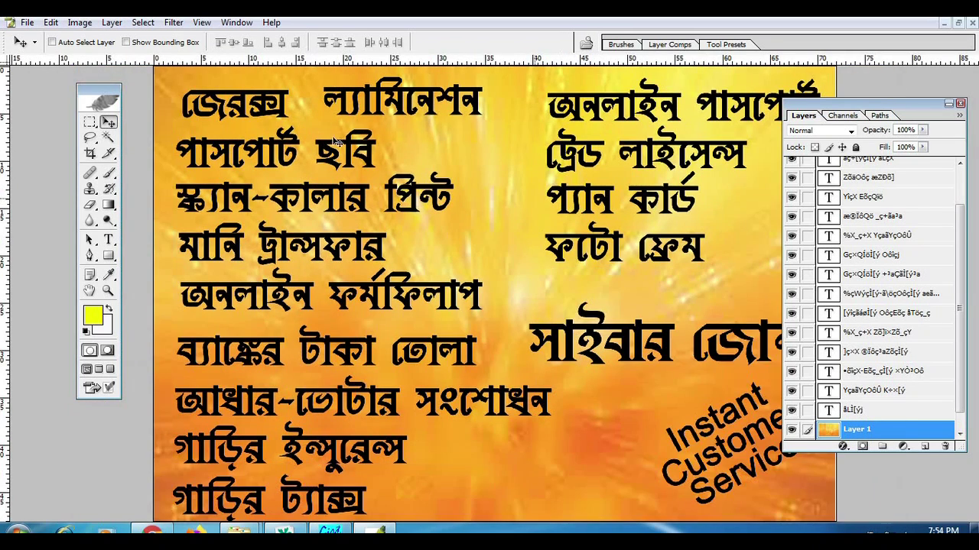
{"action": "right_click", "coordinate": [344, 102]}
{"action": "left_click", "coordinate": [375, 105]}
{"action": "left_click_drag", "start_coordinate": [383, 116], "coordinate": [384, 124]}
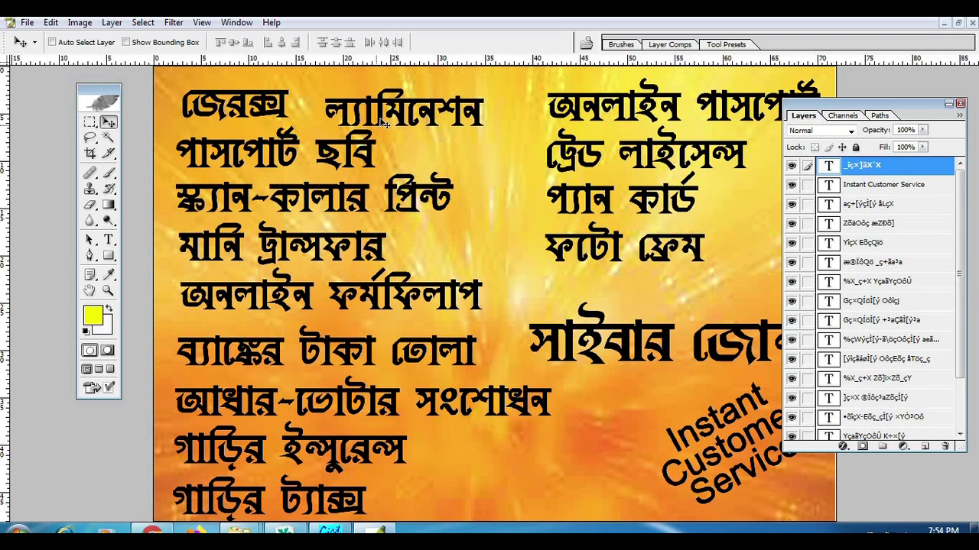
Step: Draw a wide rectangular marquee selection across the middle of the banner, from ট্রান্সফার to ফ্রেম
{"action": "left_click", "coordinate": [89, 122]}
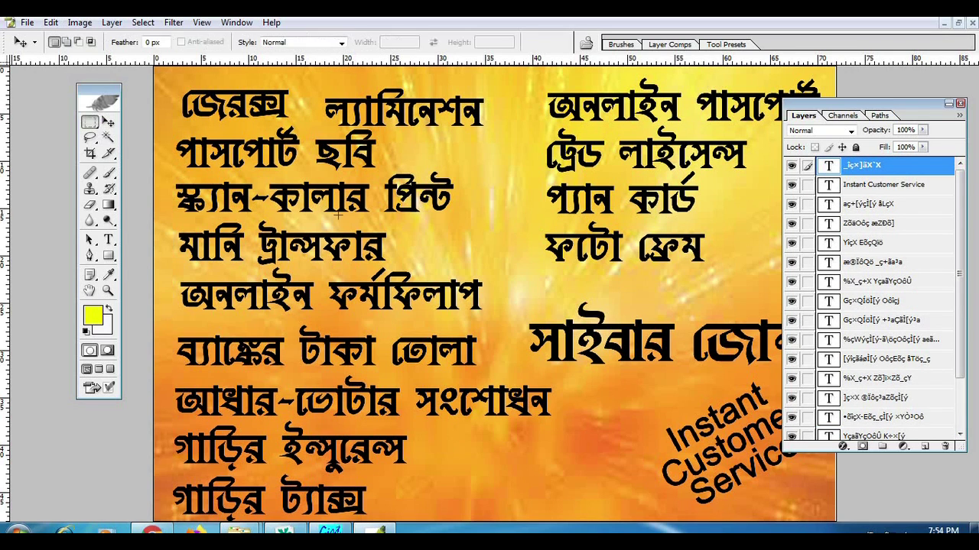
{"action": "key", "text": "ctrl+minus"}
{"action": "key", "text": "ctrl+minus"}
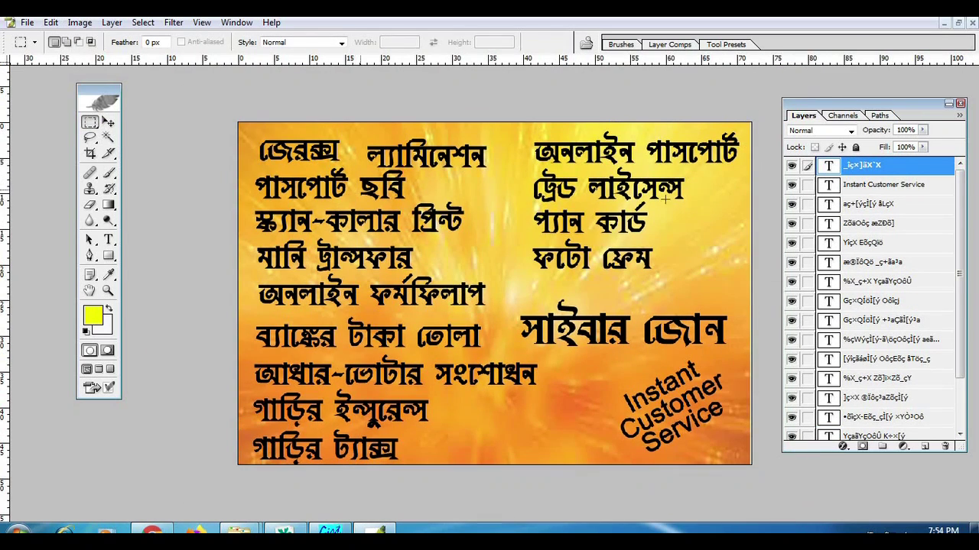
{"action": "left_click_drag", "start_coordinate": [613, 281], "coordinate": [615, 277]}
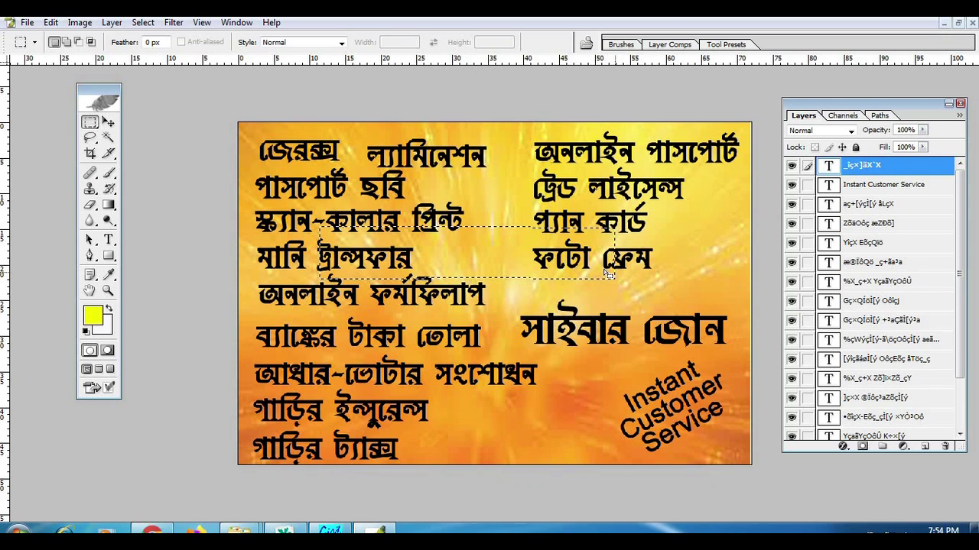
Step: Add a new layer, move the rectangular selection to the banner's lower part, fill it with red FF0036 and deselect
{"action": "left_click", "coordinate": [925, 447]}
{"action": "left_click_drag", "start_coordinate": [472, 251], "coordinate": [549, 418]}
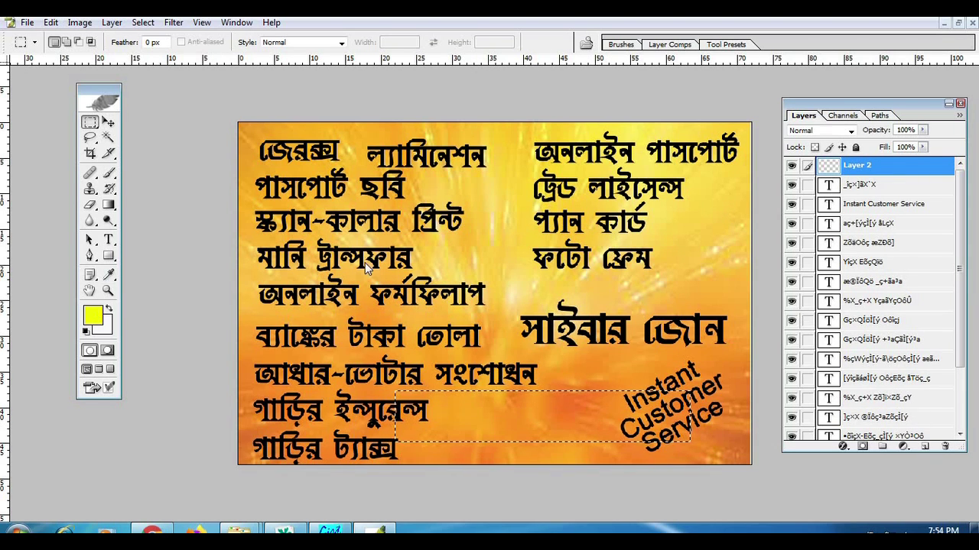
{"action": "left_click", "coordinate": [93, 314]}
{"action": "left_click", "coordinate": [277, 242]}
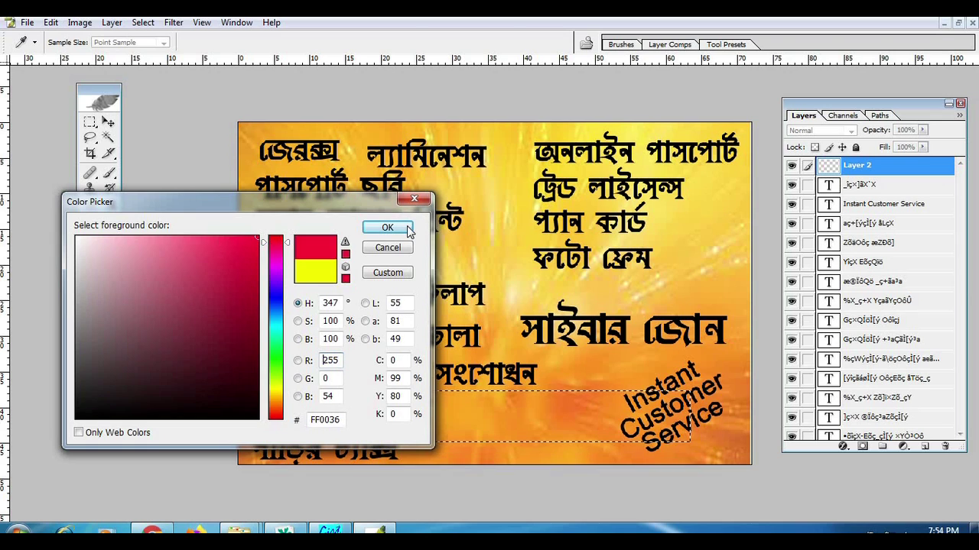
{"action": "left_click", "coordinate": [399, 228]}
{"action": "key", "text": "alt+BackSpace"}
{"action": "key", "text": "ctrl+d"}
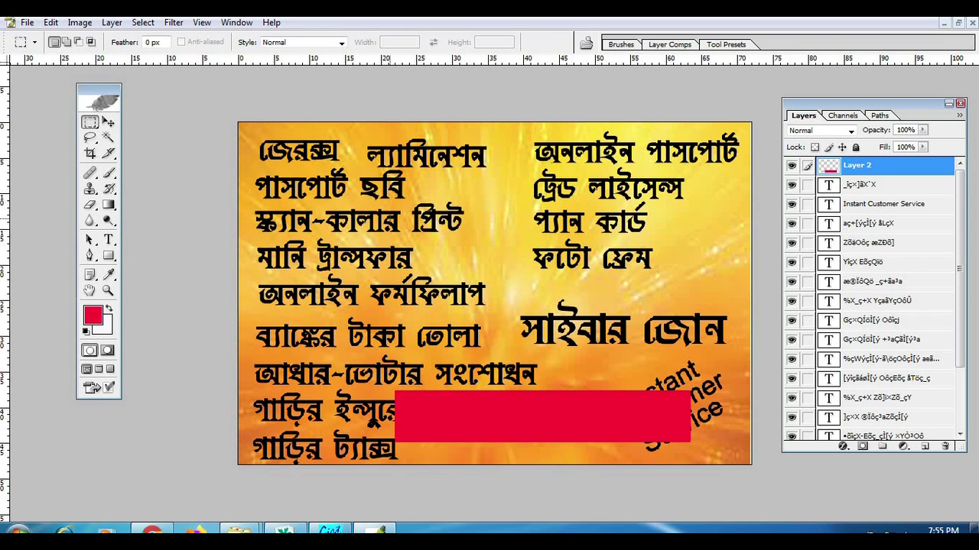
Step: Scale the red rectangle to a bar about 33 inches wide and 5 inches high covering the জেরক্স ল্যামিনেশন line
{"action": "left_click", "coordinate": [108, 122]}
{"action": "left_click_drag", "start_coordinate": [524, 406], "coordinate": [367, 164]}
{"action": "key", "text": "ctrl+t"}
{"action": "left_click_drag", "start_coordinate": [533, 173], "coordinate": [413, 173]}
{"action": "left_click_drag", "start_coordinate": [326, 199], "coordinate": [326, 181]}
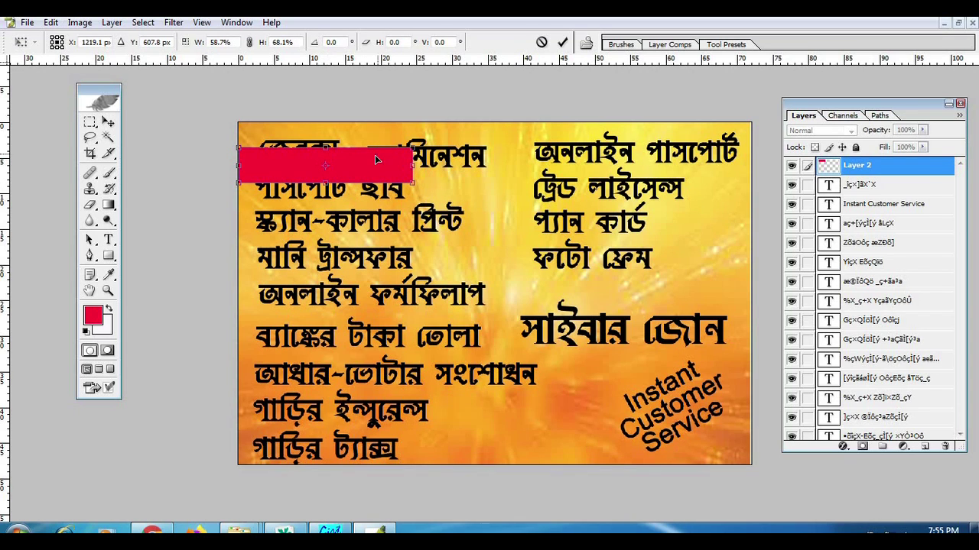
{"action": "key", "text": "Return"}
{"action": "left_click_drag", "start_coordinate": [257, 164], "coordinate": [334, 153]}
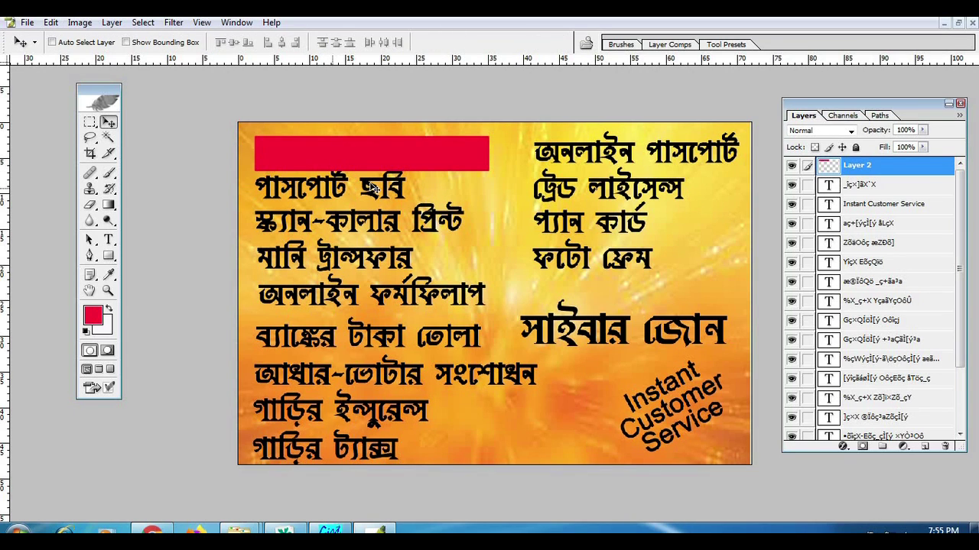
Step: Duplicate the red bar three times downwards to form a stack of four evenly spaced bars over the service text
{"action": "key", "text": "ctrl+j"}
{"action": "left_click_drag", "start_coordinate": [352, 196], "coordinate": [351, 234]}
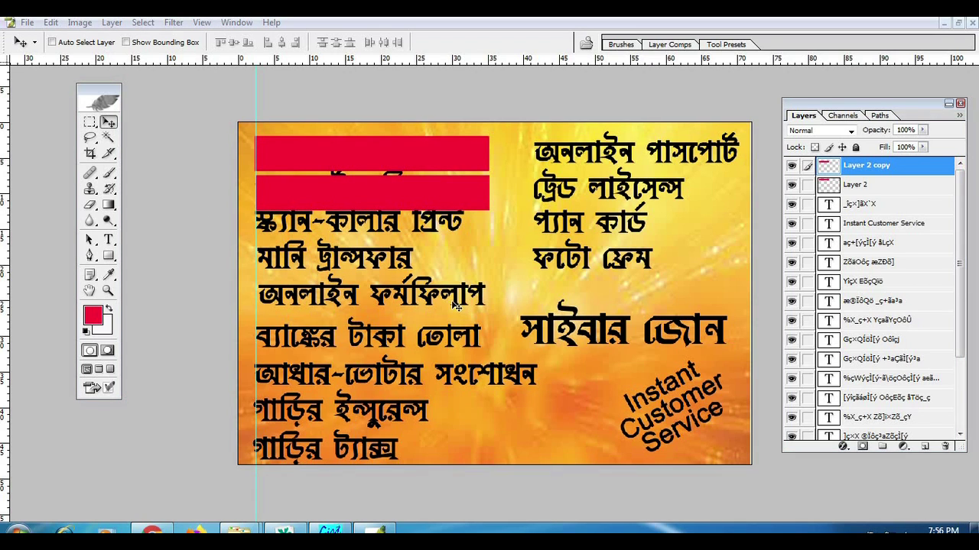
{"action": "left_click", "coordinate": [348, 227]}
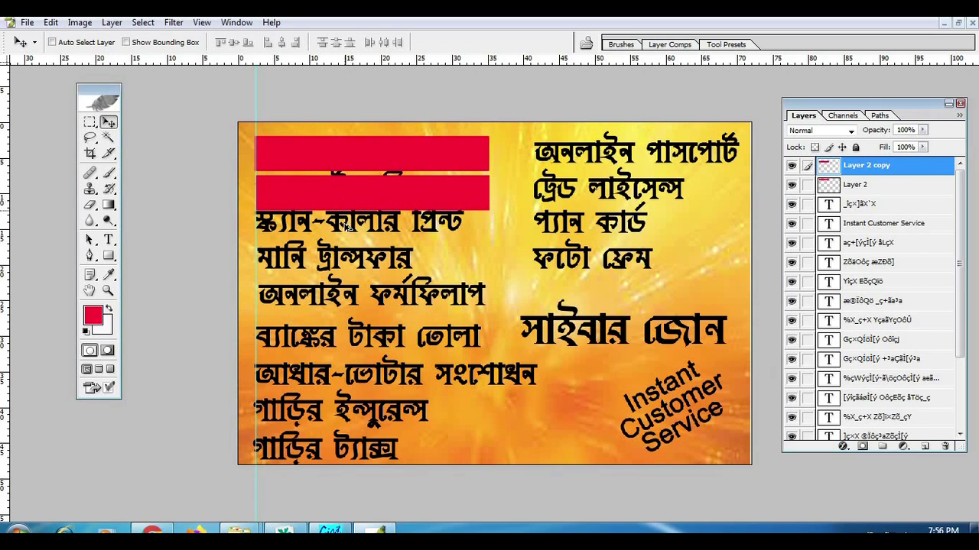
{"action": "right_click", "coordinate": [332, 190]}
{"action": "left_click_drag", "start_coordinate": [349, 182], "coordinate": [354, 222]}
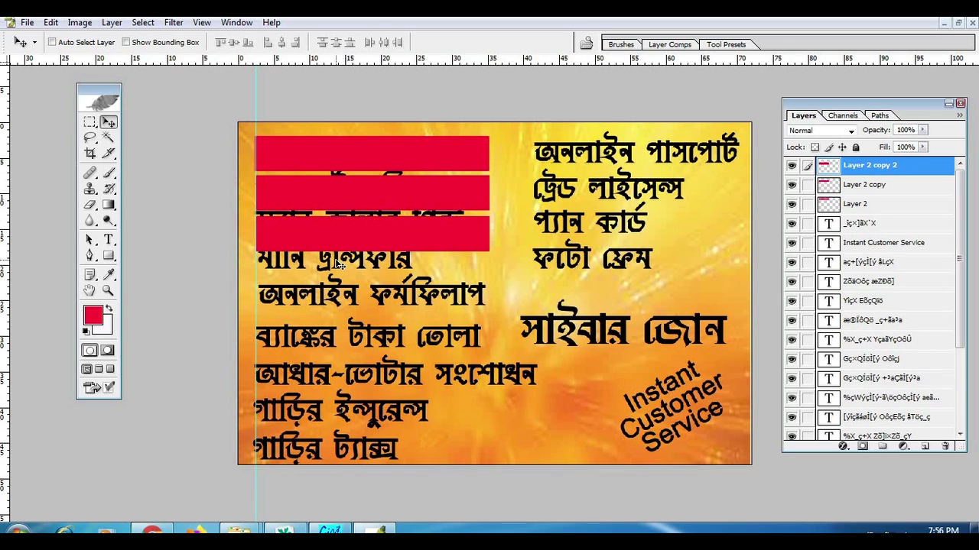
{"action": "mouse_move", "coordinate": [346, 267]}
{"action": "left_mouse_down"}
{"action": "mouse_move", "coordinate": [347, 278]}
{"action": "mouse_move", "coordinate": [340, 271]}
{"action": "left_mouse_up"}
Step: Select the fourth bar's area and recolour it dark green 397706
{"action": "left_click", "coordinate": [106, 138]}
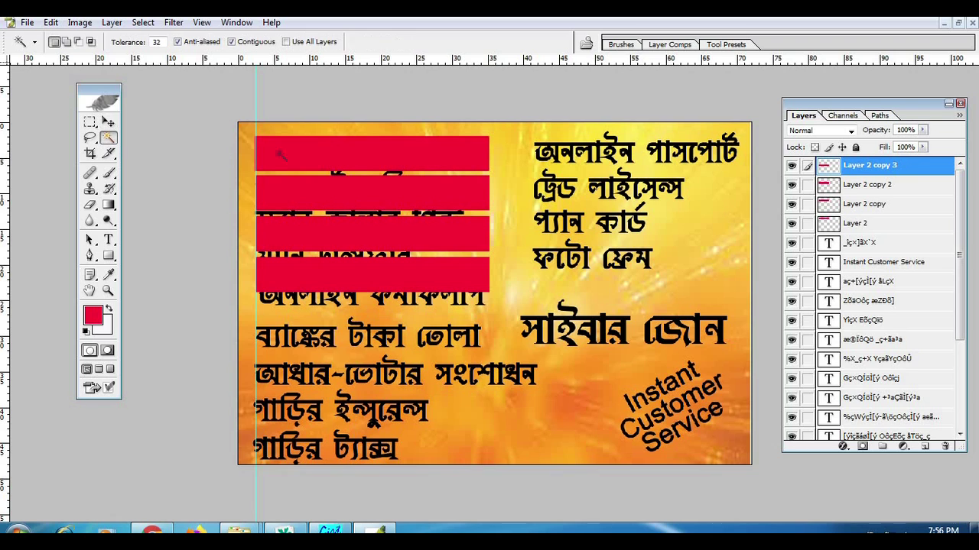
{"action": "left_click", "coordinate": [348, 280]}
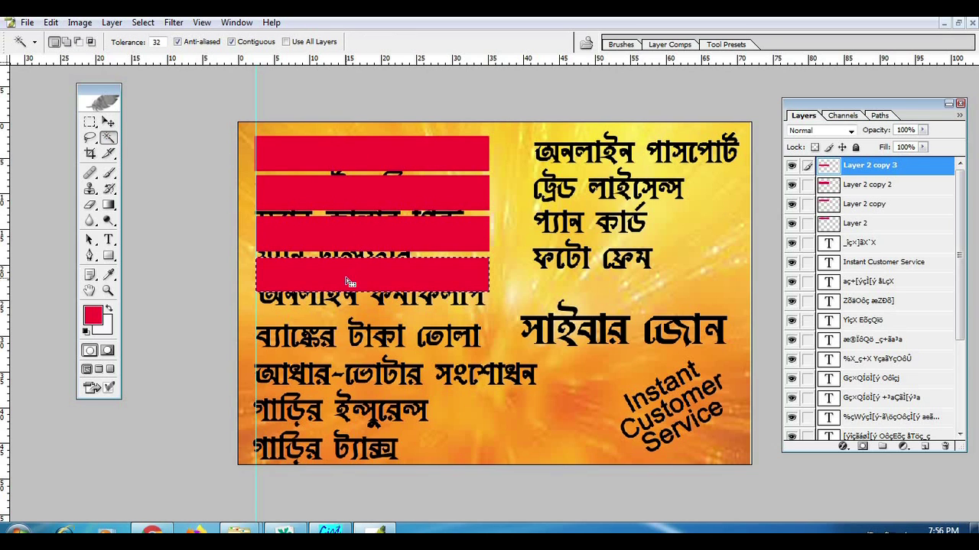
{"action": "left_click", "coordinate": [92, 315]}
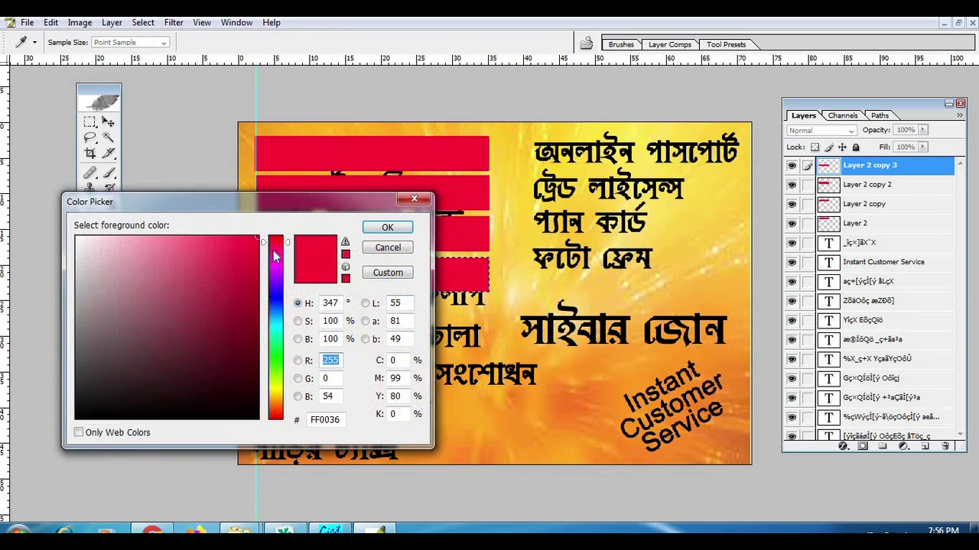
{"action": "left_click", "coordinate": [279, 372]}
{"action": "left_click", "coordinate": [245, 307]}
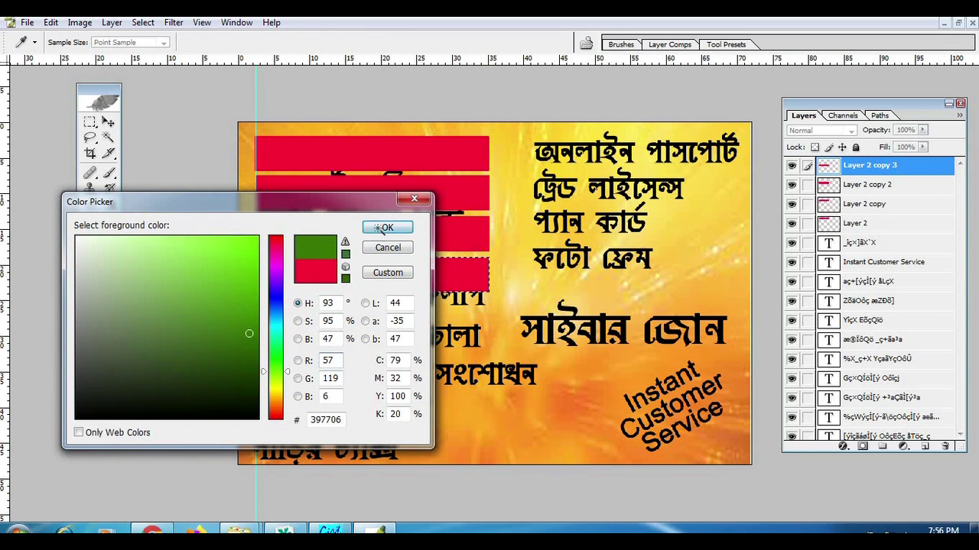
{"action": "left_click", "coordinate": [387, 227]}
{"action": "key", "text": "alt+BackSpace"}
{"action": "key", "text": "ctrl+d"}
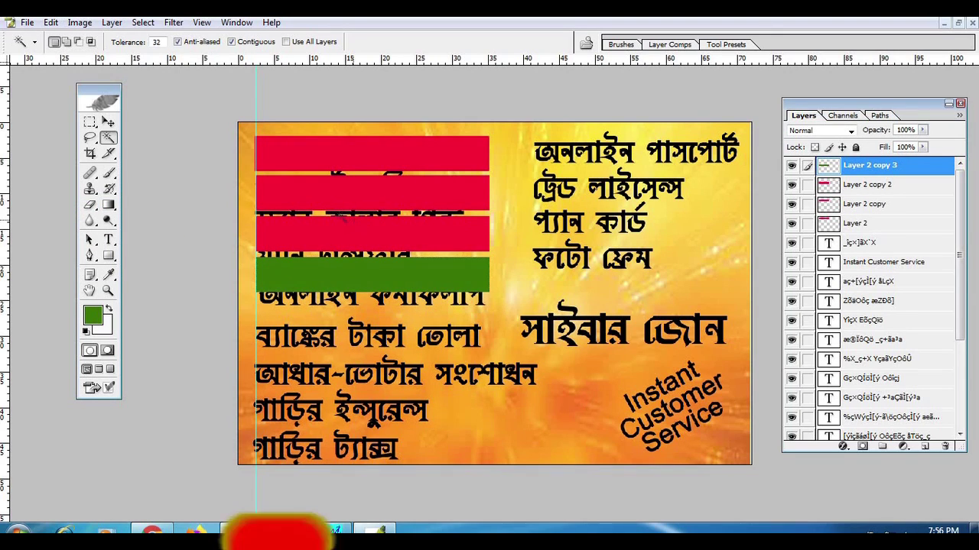
Step: Select the third bar's layer, Layer 2 copy 2, and recolour the bar white
{"action": "left_click", "coordinate": [108, 122]}
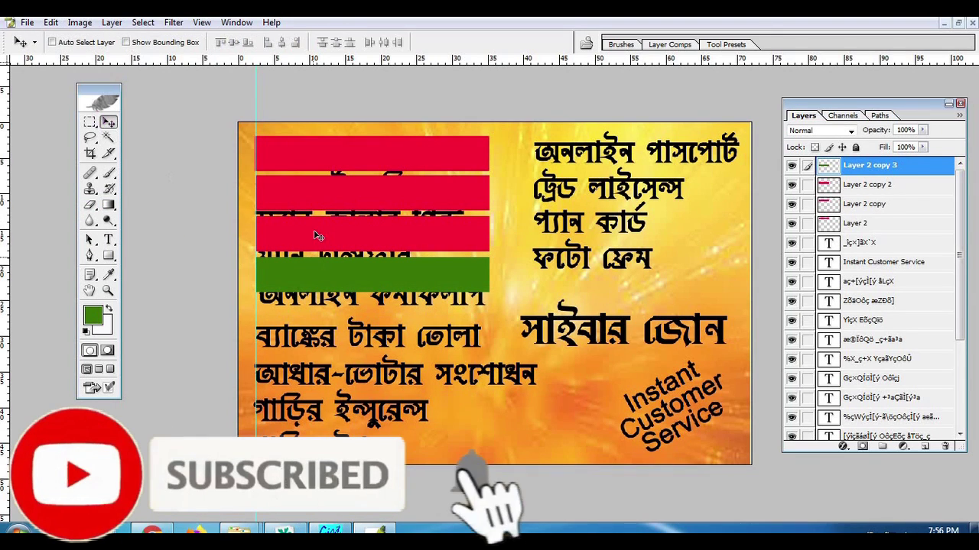
{"action": "right_click", "coordinate": [314, 233]}
{"action": "left_click", "coordinate": [348, 244]}
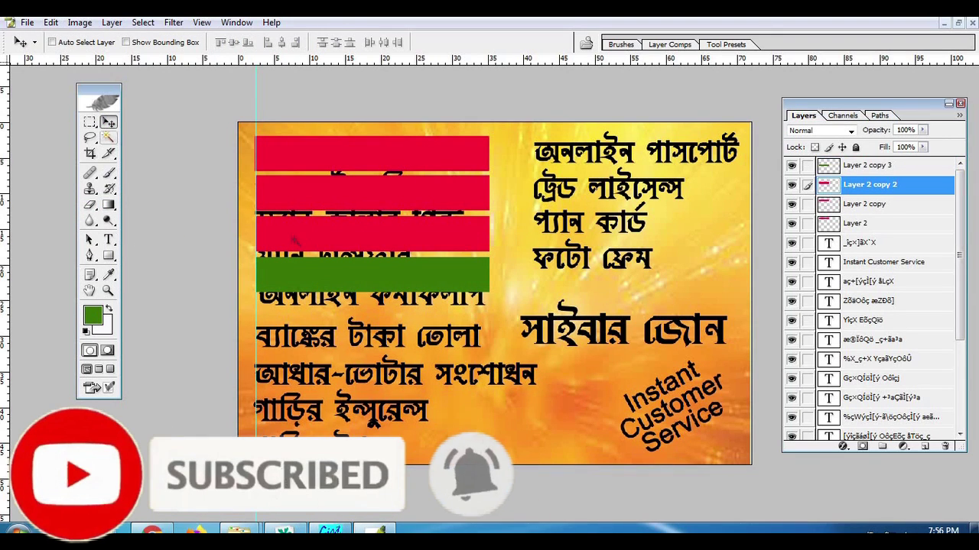
{"action": "left_click", "coordinate": [108, 138]}
{"action": "left_click", "coordinate": [327, 237]}
{"action": "left_click", "coordinate": [93, 316]}
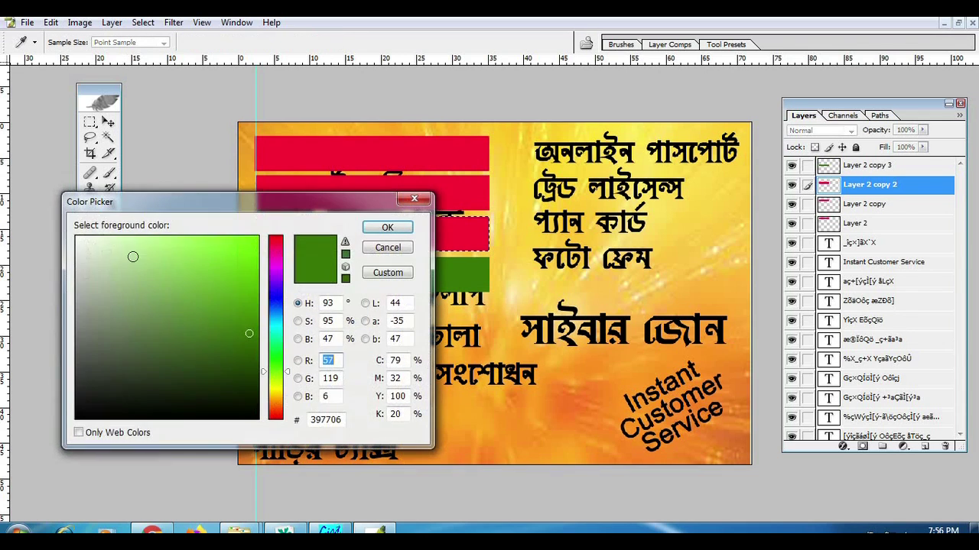
{"action": "left_click", "coordinate": [76, 237]}
{"action": "left_click", "coordinate": [389, 231]}
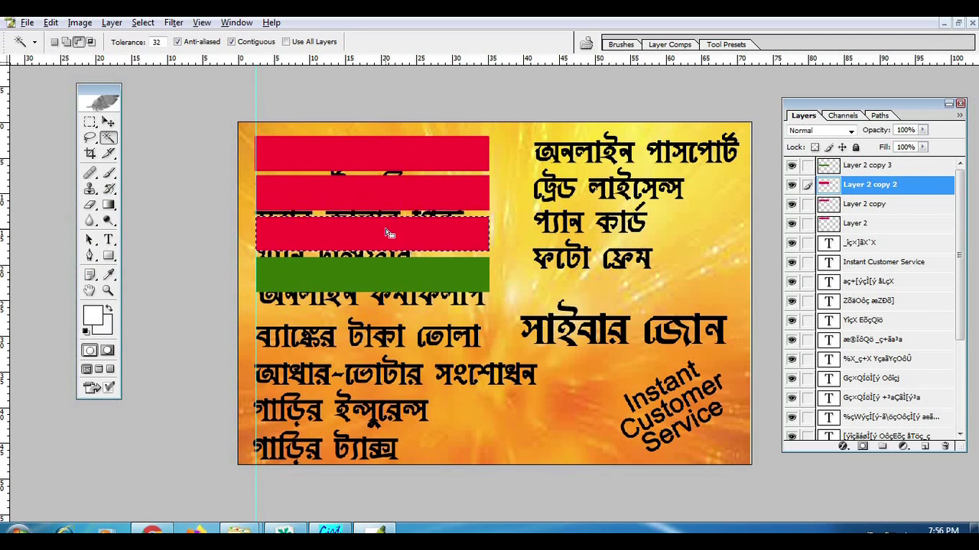
{"action": "key", "text": "alt+BackSpace"}
{"action": "key", "text": "ctrl+d"}
Step: Select the second bar's layer, Layer 2 copy, and recolour the bar dark navy 06084A
{"action": "scroll", "coordinate": [363, 226], "scroll_direction": "up", "scroll_amount": 2}
{"action": "left_click", "coordinate": [109, 122]}
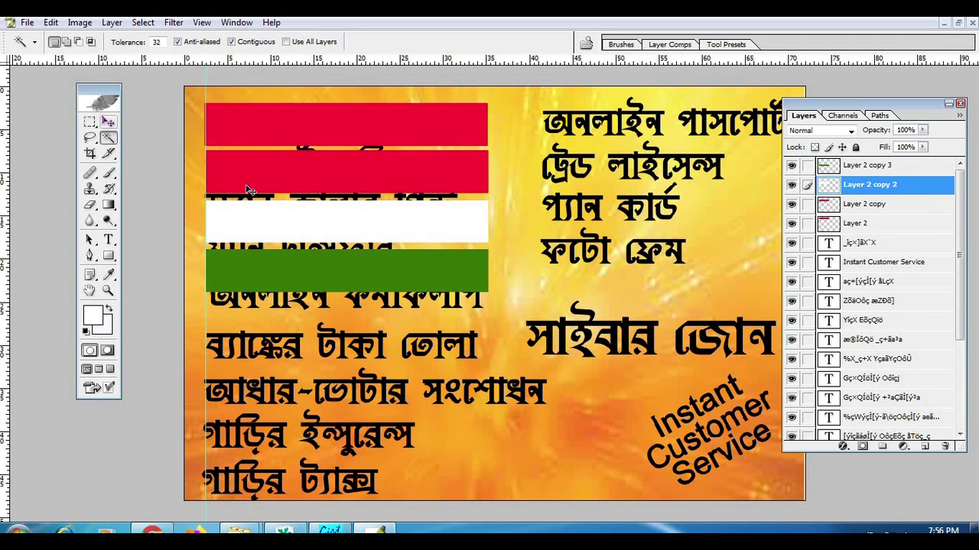
{"action": "right_click", "coordinate": [266, 175]}
{"action": "left_click", "coordinate": [290, 184]}
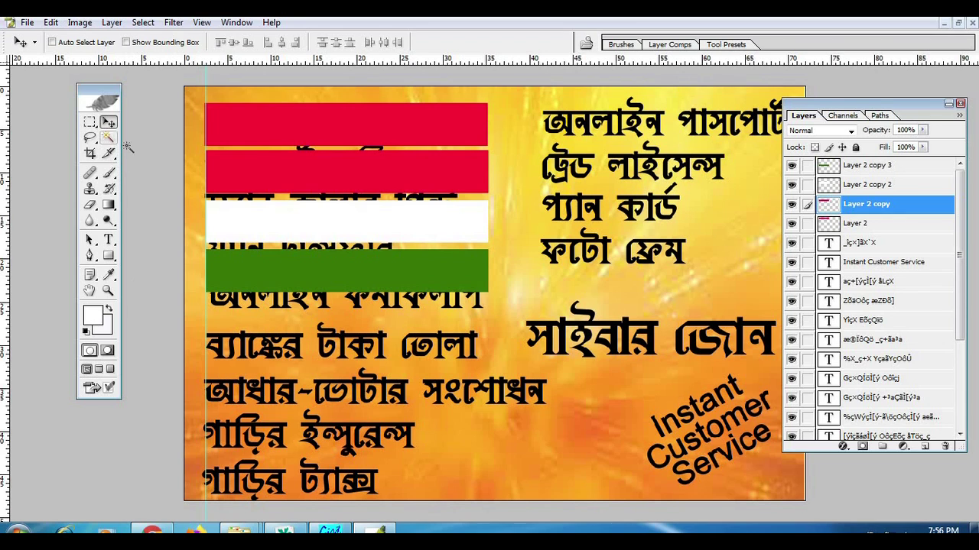
{"action": "left_click", "coordinate": [108, 138]}
{"action": "left_click", "coordinate": [283, 179]}
{"action": "left_click", "coordinate": [93, 315]}
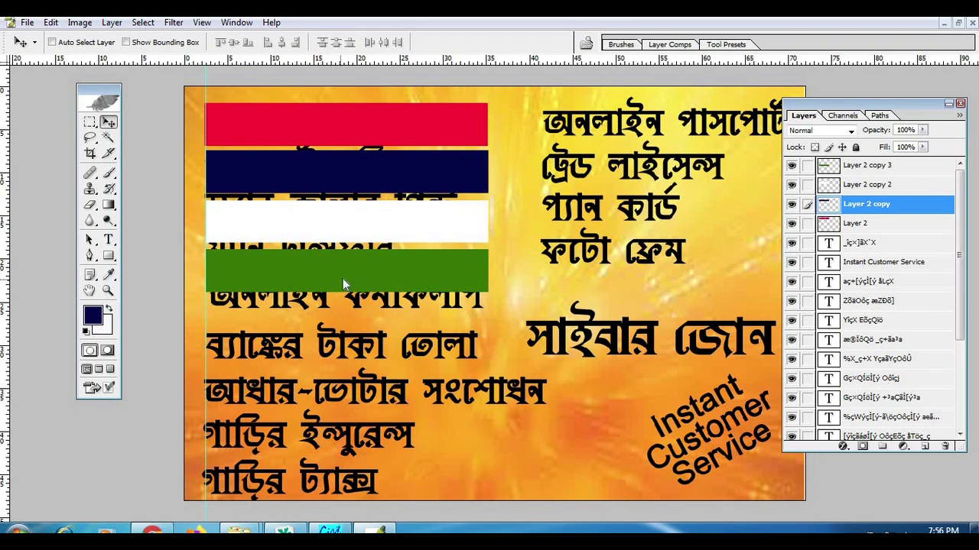
Step: Duplicate the green bar directly below itself and recolour the copy light blue 92DFFF
{"action": "left_click_drag", "start_coordinate": [343, 278], "coordinate": [365, 325]}
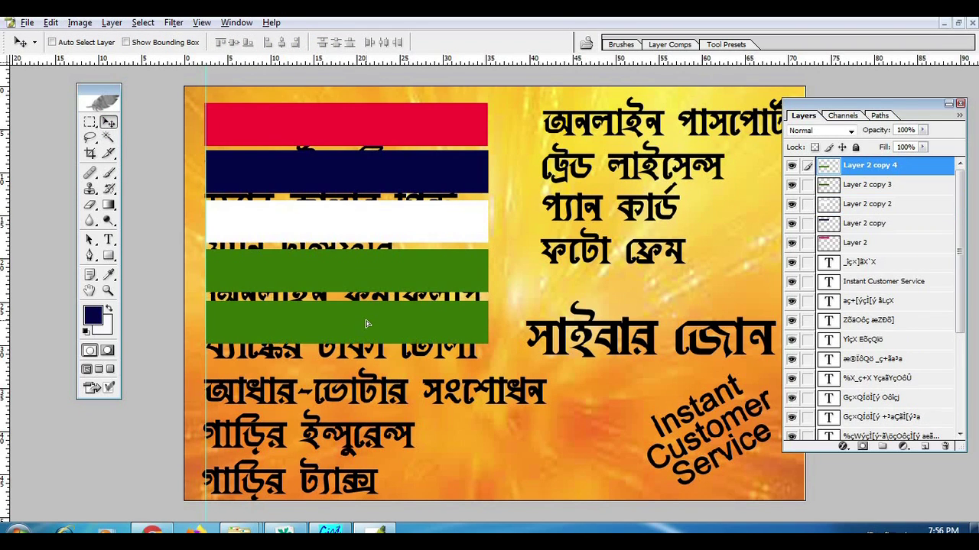
{"action": "left_click", "coordinate": [108, 139]}
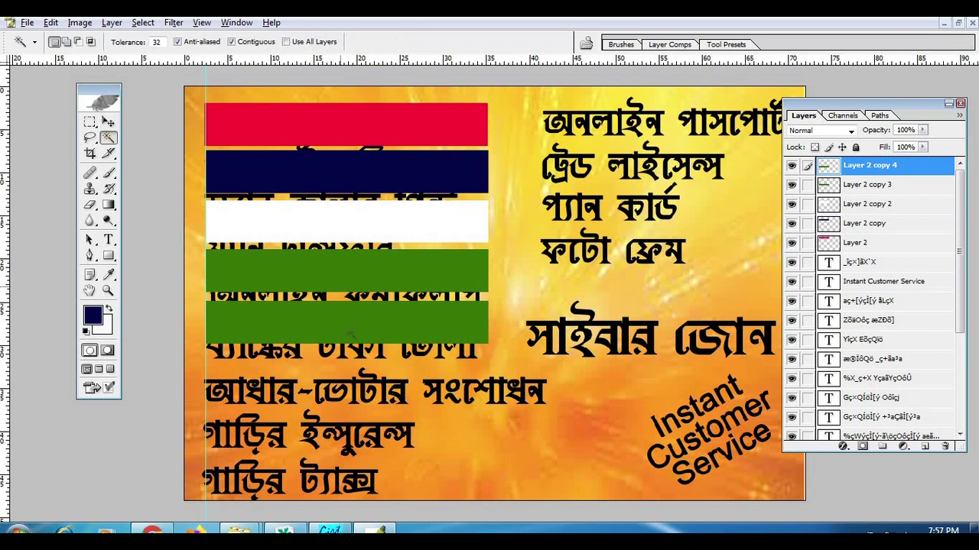
{"action": "left_click", "coordinate": [97, 316]}
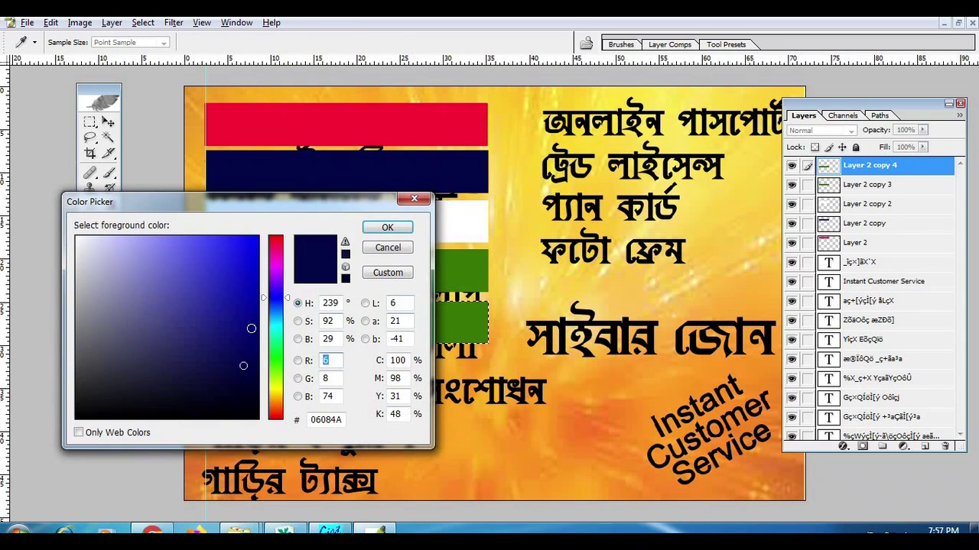
{"action": "left_click_drag", "start_coordinate": [276, 331], "coordinate": [278, 319]}
{"action": "left_click", "coordinate": [154, 236]}
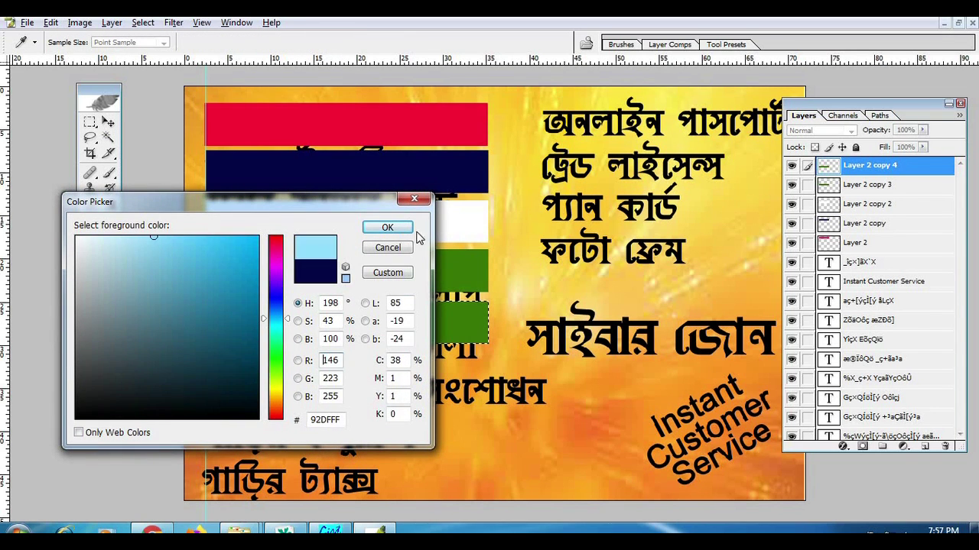
{"action": "left_click", "coordinate": [364, 226]}
{"action": "key", "text": "alt+BackSpace"}
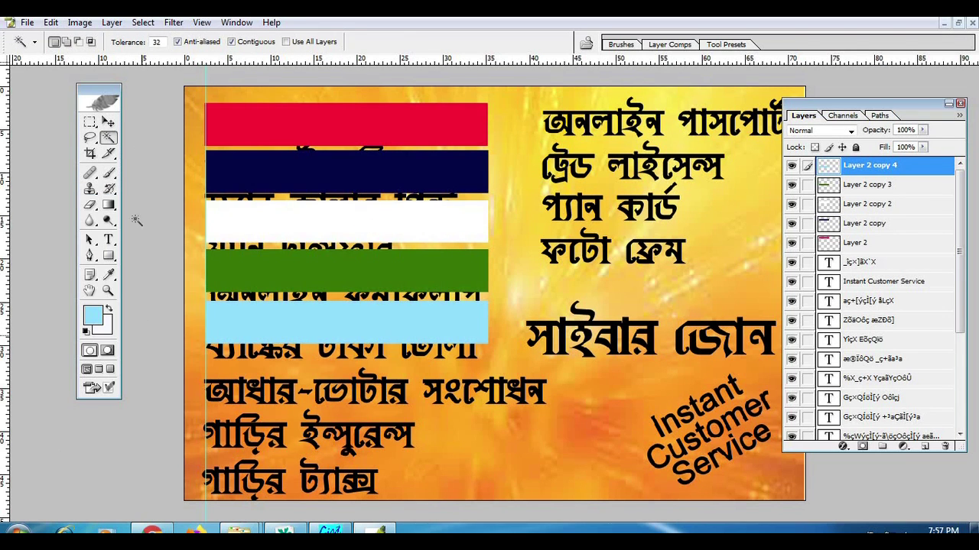
Step: Duplicate the light blue bar directly below itself as the sixth bar of the stack
{"action": "left_click", "coordinate": [109, 123]}
{"action": "right_click", "coordinate": [310, 326]}
{"action": "left_click", "coordinate": [327, 335]}
{"action": "left_click_drag", "start_coordinate": [331, 319], "coordinate": [335, 366]}
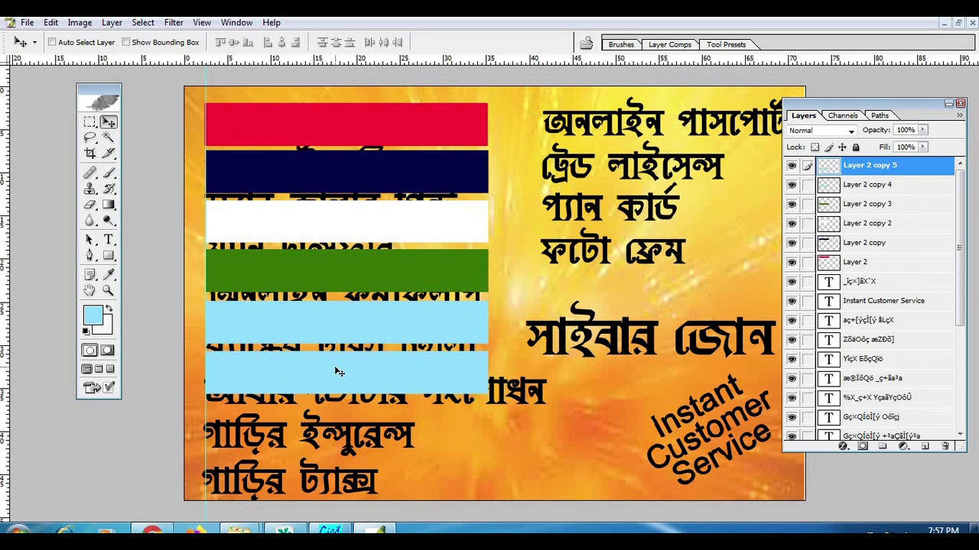
Step: Select the sixth bar's area and recolour it bright magenta-violet
{"action": "left_click", "coordinate": [108, 137]}
{"action": "left_click", "coordinate": [246, 365]}
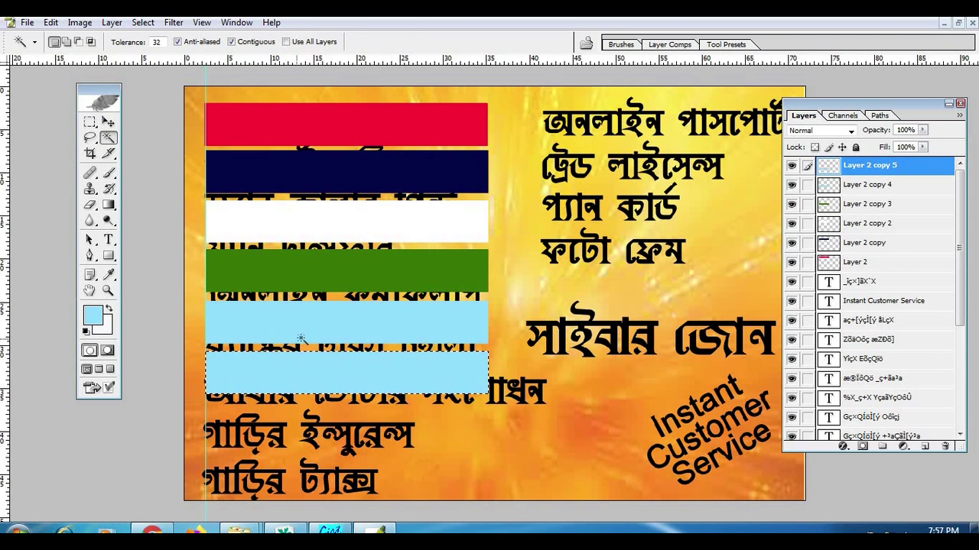
{"action": "left_click", "coordinate": [108, 274]}
{"action": "left_click", "coordinate": [92, 315]}
{"action": "left_click", "coordinate": [276, 268]}
{"action": "left_click_drag", "start_coordinate": [141, 249], "coordinate": [182, 242]}
{"action": "left_click", "coordinate": [382, 227]}
{"action": "key", "text": "w"}
{"action": "key", "text": "alt+BackSpace"}
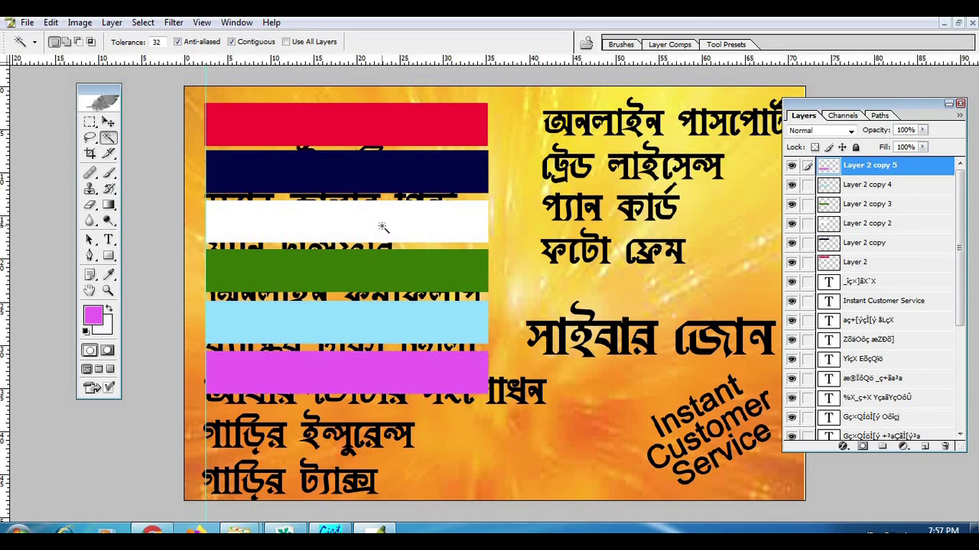
Step: Duplicate the magenta bar below itself over গাড়ির ইন্সুরেন্স and recolour the copy pale cream
{"action": "left_click", "coordinate": [108, 123]}
{"action": "right_click", "coordinate": [382, 359]}
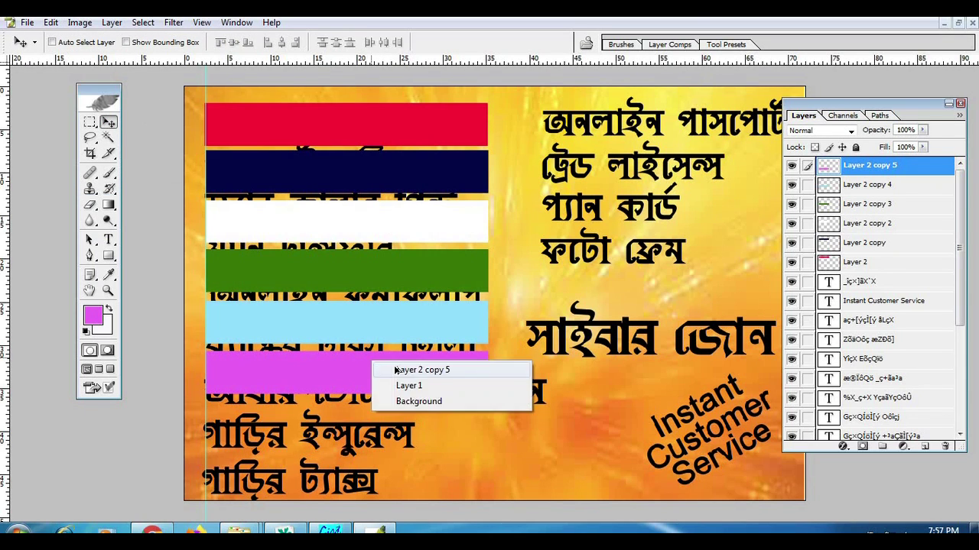
{"action": "left_click", "coordinate": [398, 365]}
{"action": "left_click_drag", "start_coordinate": [395, 368], "coordinate": [398, 422]}
{"action": "left_click", "coordinate": [108, 137]}
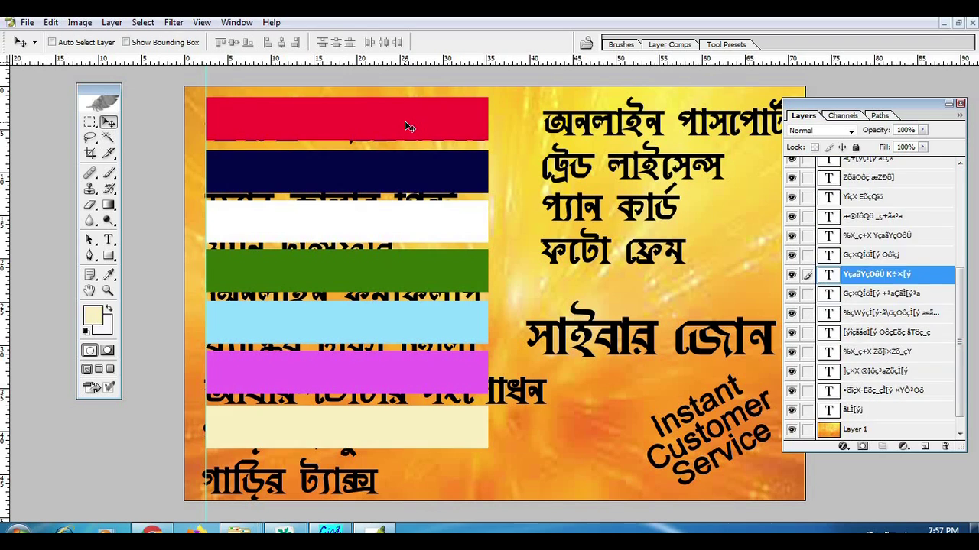
Step: Bring the পাসপোর্ট ছবি text layer in front of the coloured bars
{"action": "key", "text": "alt+bracketright"}
{"action": "key", "text": "alt+bracketright"}
{"action": "key", "text": "alt+bracketright"}
{"action": "key", "text": "alt+bracketright"}
{"action": "key", "text": "ctrl+shift+bracketright"}
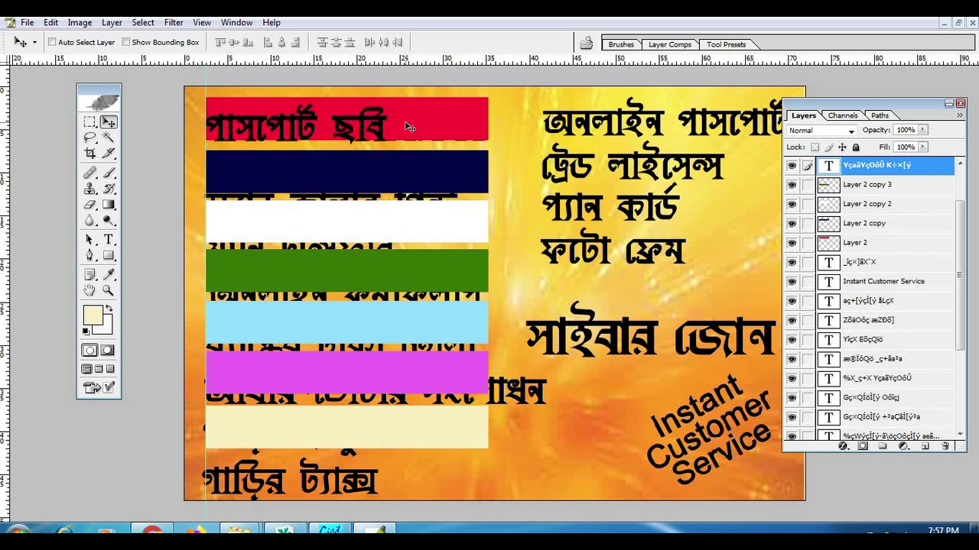
Step: Position the পাসপোর্ট ছবি text on the red bar and stretch its width to 137%
{"action": "left_click_drag", "start_coordinate": [371, 139], "coordinate": [465, 119]}
{"action": "key", "text": "ctrl+t"}
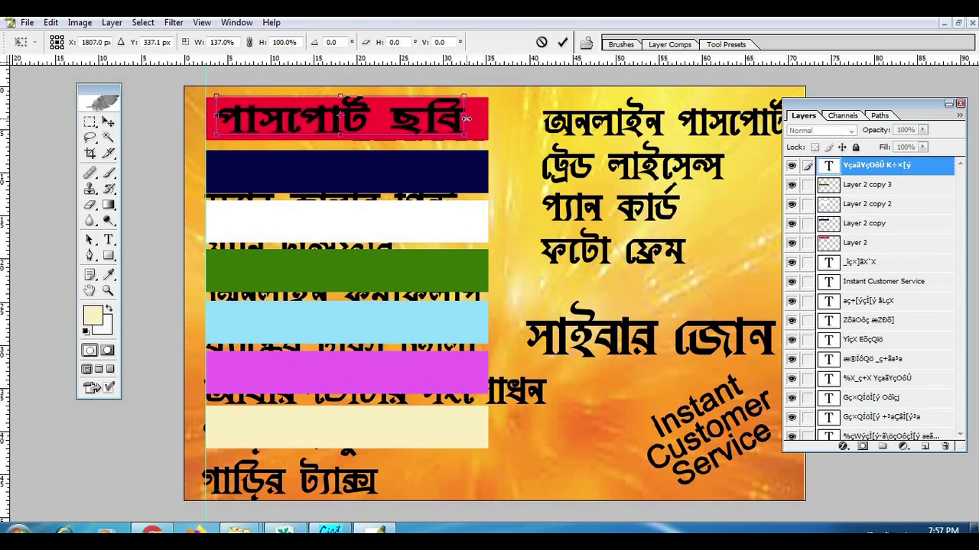
{"action": "key", "text": "Return"}
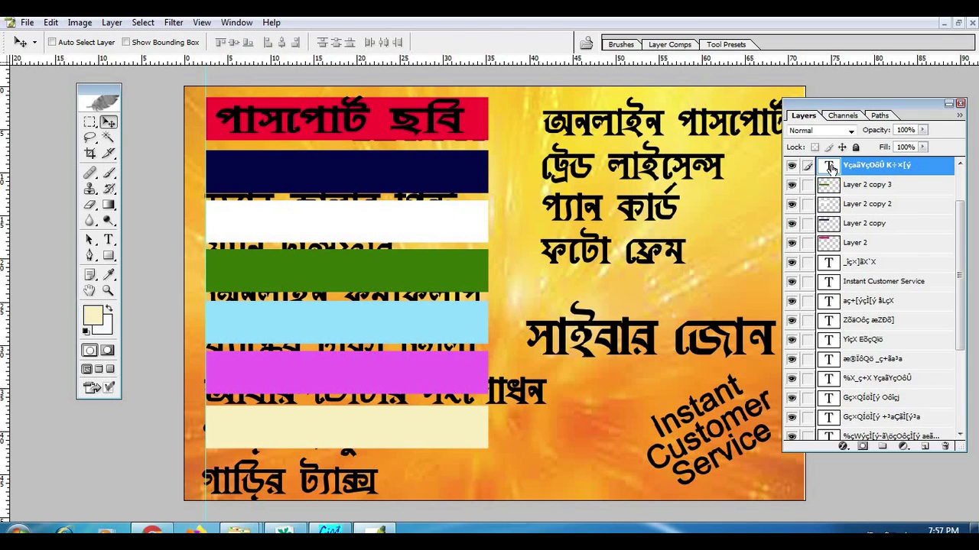
Step: Change the পাসপোর্ট ছবি text colour to white
{"action": "double_click", "coordinate": [831, 168]}
{"action": "left_click", "coordinate": [440, 42]}
{"action": "left_click", "coordinate": [77, 238]}
{"action": "left_click", "coordinate": [387, 227]}
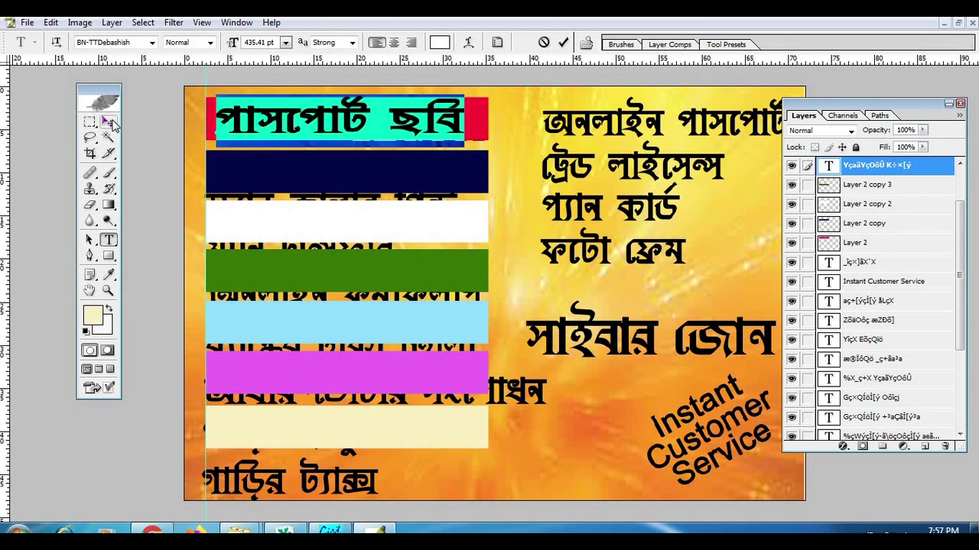
{"action": "left_click", "coordinate": [110, 123]}
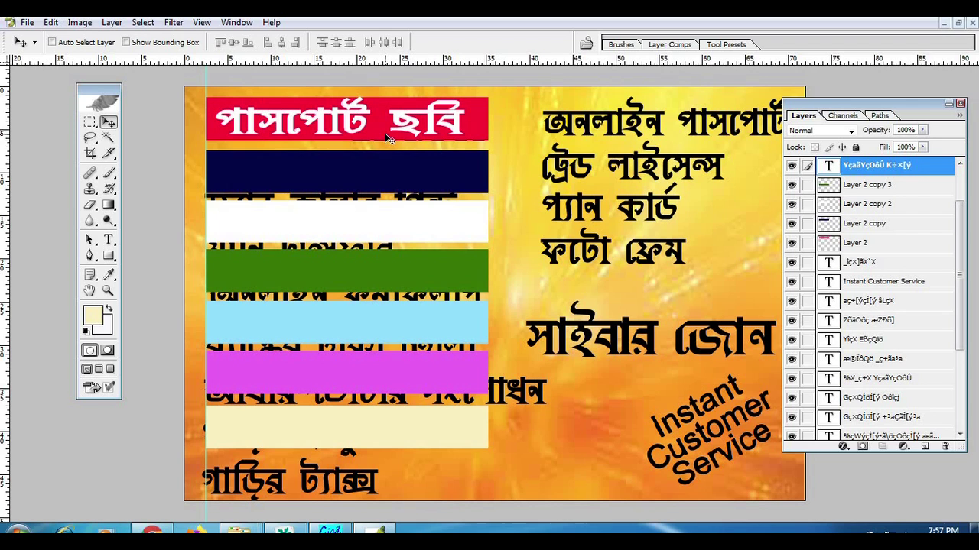
Step: Shift the navy bar to the right and place the স্ক্যান-কালার প্রিন্ট text over it
{"action": "left_click_drag", "start_coordinate": [406, 164], "coordinate": [483, 165]}
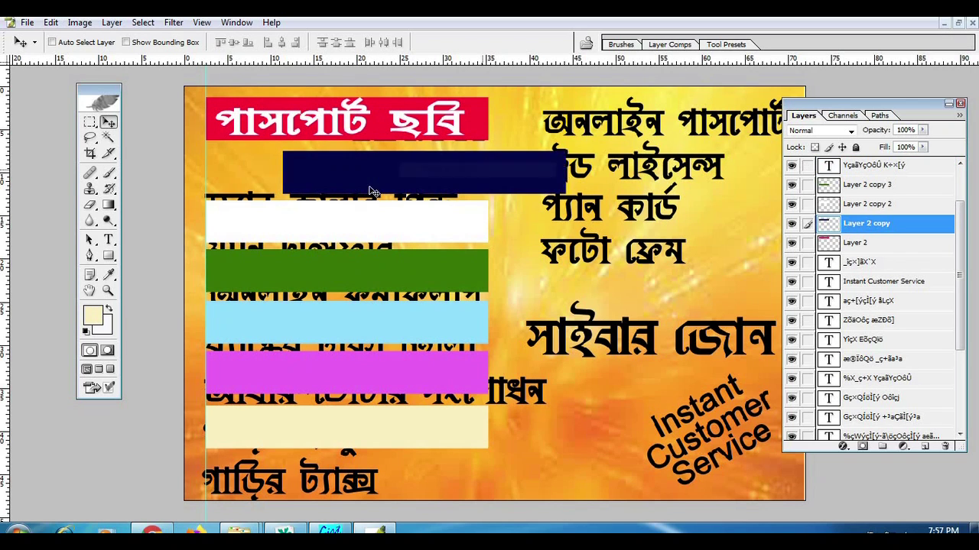
{"action": "right_click", "coordinate": [251, 195]}
{"action": "left_click", "coordinate": [272, 206]}
{"action": "left_click_drag", "start_coordinate": [269, 211], "coordinate": [409, 170]}
{"action": "key", "text": "ctrl+z"}
{"action": "right_click", "coordinate": [266, 196]}
{"action": "left_click", "coordinate": [298, 205]}
Step: Bring the স্ক্যান-কালার প্রিন্ট text layer in front of all the coloured bars
{"action": "key", "text": "ctrl+bracketright"}
{"action": "key", "text": "ctrl+bracketright"}
{"action": "key", "text": "ctrl+bracketright"}
{"action": "key", "text": "ctrl+bracketright"}
{"action": "key", "text": "ctrl+bracketright"}
{"action": "key", "text": "ctrl+bracketright"}
{"action": "key", "text": "ctrl+bracketright"}
{"action": "key", "text": "ctrl+bracketright"}
{"action": "key", "text": "ctrl+bracketright"}
{"action": "key", "text": "ctrl+bracketright"}
{"action": "key", "text": "ctrl+bracketright"}
{"action": "key", "text": "ctrl+bracketright"}
{"action": "key", "text": "ctrl+bracketright"}
{"action": "key", "text": "ctrl+bracketright"}
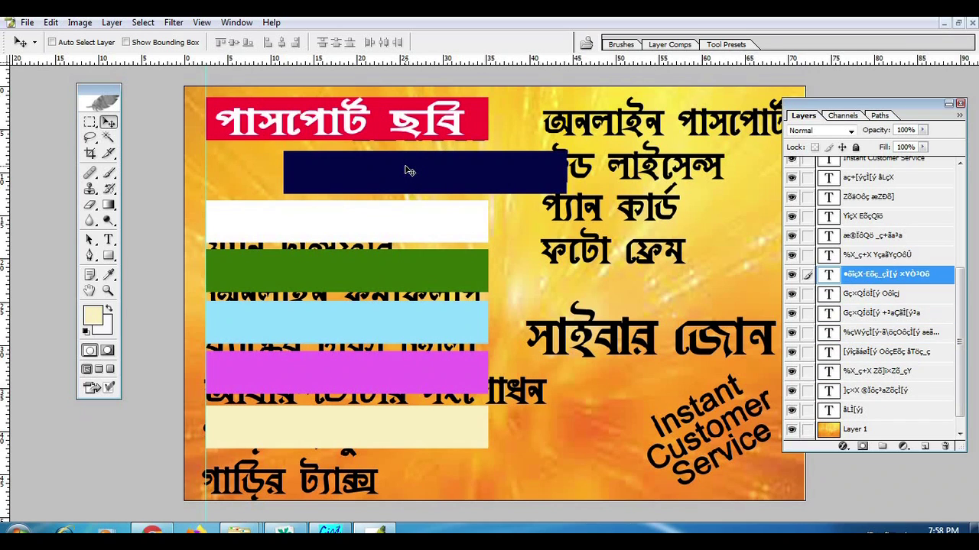
{"action": "key", "text": "ctrl+bracketright"}
{"action": "key", "text": "ctrl+bracketright"}
{"action": "key", "text": "ctrl+bracketright"}
{"action": "key", "text": "ctrl+bracketright"}
{"action": "key", "text": "ctrl+bracketright"}
{"action": "key", "text": "ctrl+bracketright"}
{"action": "key", "text": "ctrl+bracketright"}
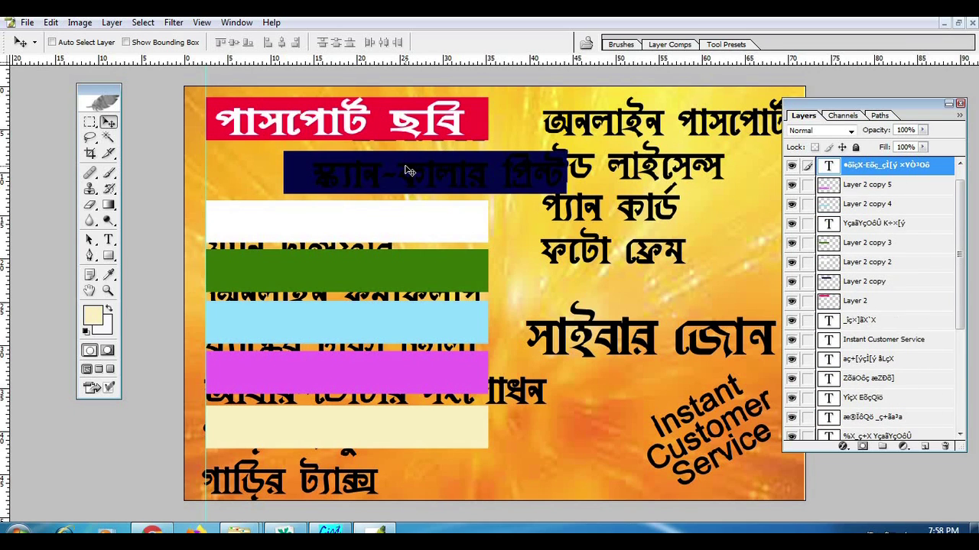
Step: Recolour the স্ক্যান-কালার প্রিন্ট text bright yellow-green and centre it on the navy bar
{"action": "double_click", "coordinate": [829, 167]}
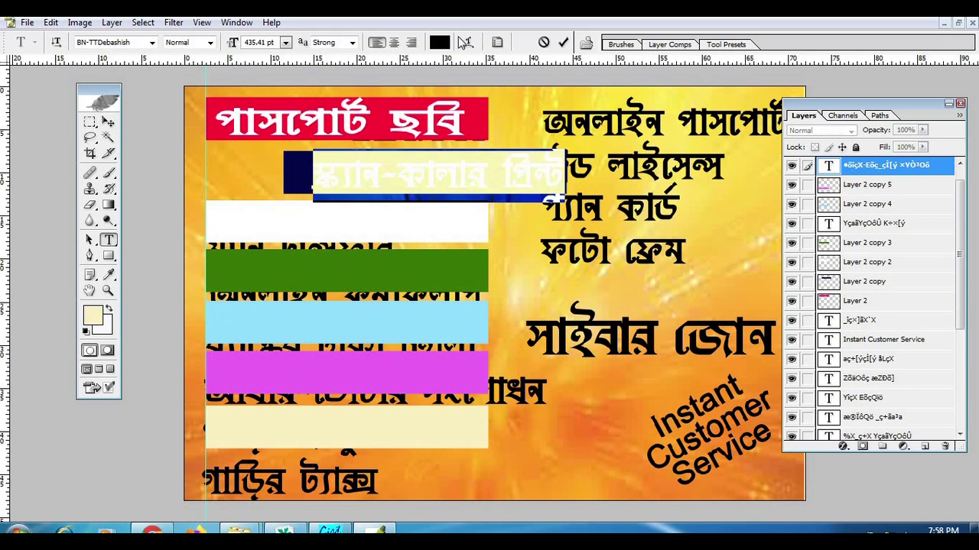
{"action": "left_click", "coordinate": [277, 385]}
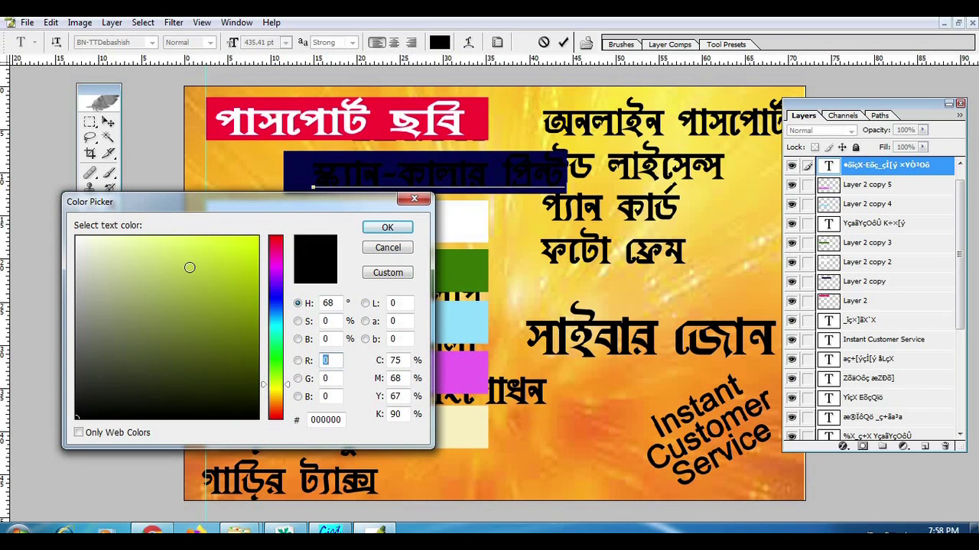
{"action": "left_click_drag", "start_coordinate": [207, 240], "coordinate": [258, 237]}
{"action": "left_click", "coordinate": [392, 230]}
{"action": "left_click", "coordinate": [107, 124]}
{"action": "left_click_drag", "start_coordinate": [430, 186], "coordinate": [412, 185]}
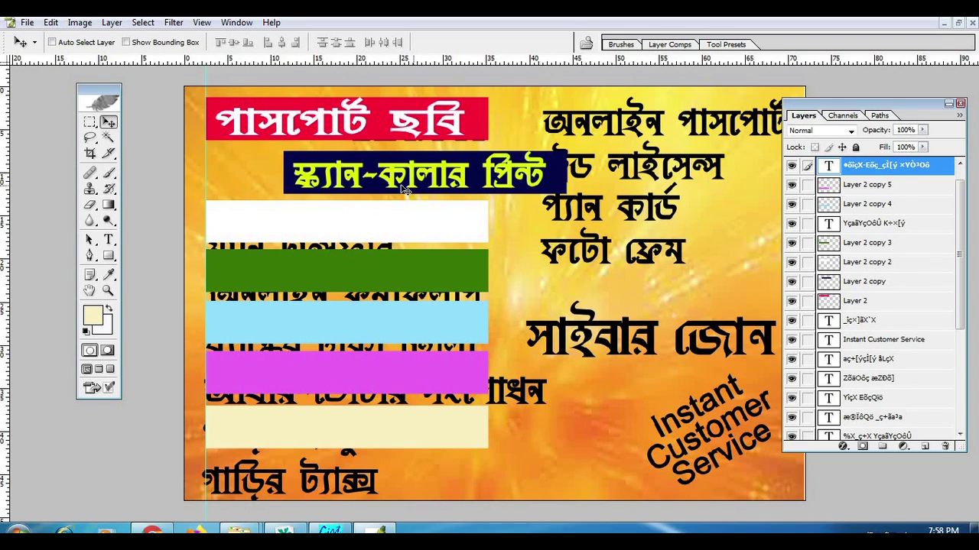
Step: Move the মানি ট্রান্সফার text up behind the white bar
{"action": "right_click", "coordinate": [289, 244]}
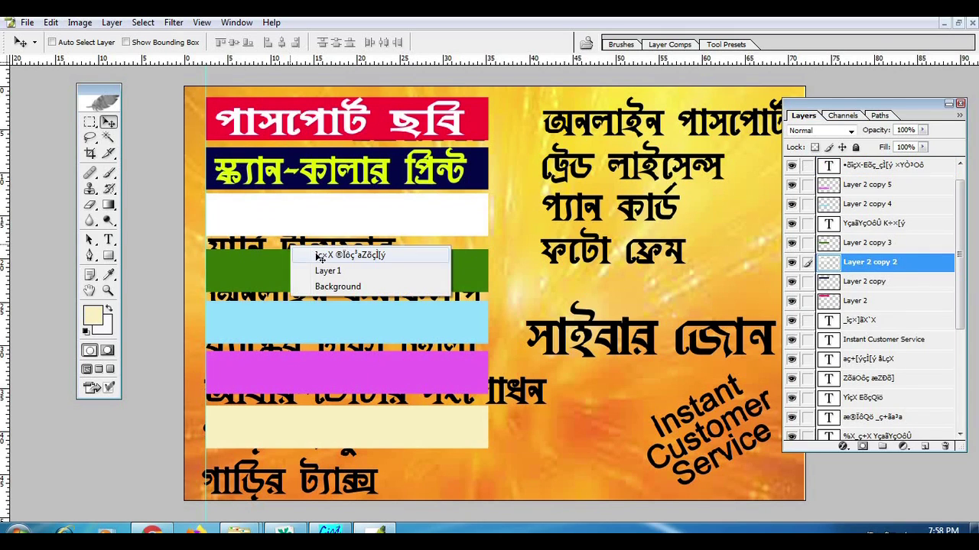
{"action": "left_click", "coordinate": [315, 255]}
{"action": "left_click_drag", "start_coordinate": [333, 246], "coordinate": [334, 224]}
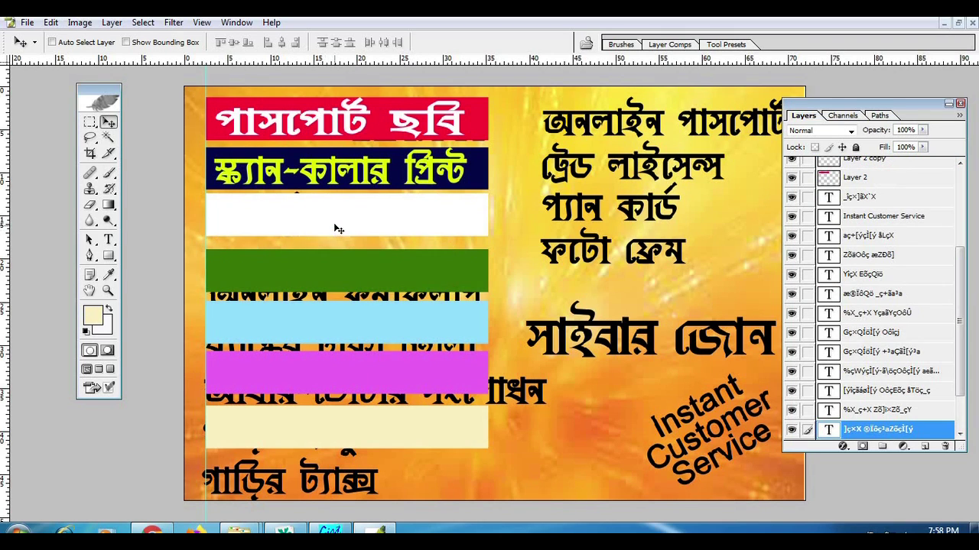
Step: Bring the মানি ট্রান্সফার text layer in front of the coloured bars and nudge it left on the white bar
{"action": "key", "text": "ctrl+bracketright"}
{"action": "key", "text": "ctrl+bracketright"}
{"action": "key", "text": "ctrl+bracketright"}
{"action": "key", "text": "ctrl+bracketright"}
{"action": "key", "text": "ctrl+bracketright"}
{"action": "key", "text": "ctrl+bracketright"}
{"action": "key", "text": "ctrl+bracketright"}
{"action": "key", "text": "ctrl+bracketright"}
{"action": "key", "text": "ctrl+bracketright"}
{"action": "key", "text": "ctrl+bracketright"}
{"action": "key", "text": "ctrl+bracketright"}
{"action": "key", "text": "ctrl+bracketright"}
{"action": "key", "text": "ctrl+bracketright"}
{"action": "key", "text": "ctrl+bracketright"}
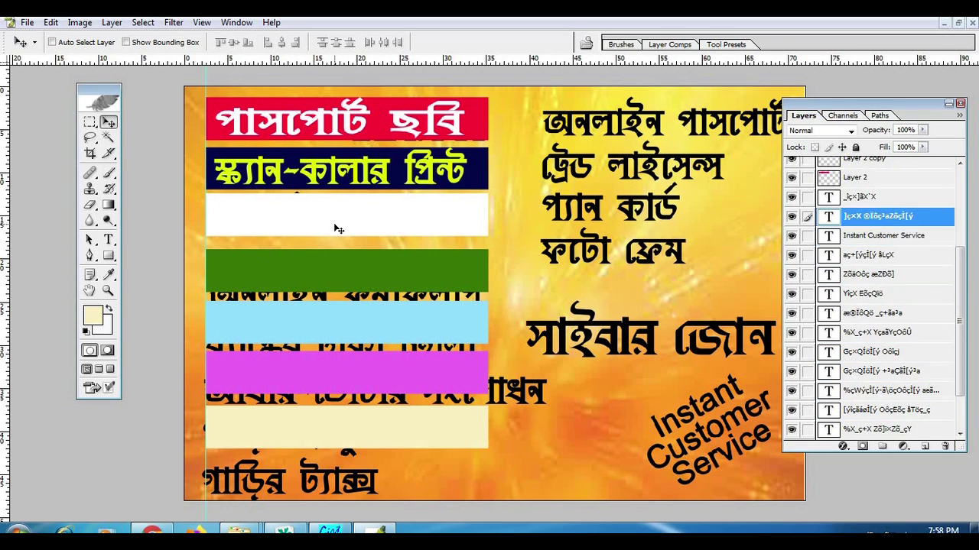
{"action": "key", "text": "ctrl+bracketright"}
{"action": "key", "text": "Left"}
{"action": "key", "text": "Left"}
{"action": "key", "text": "Left"}
{"action": "key", "text": "Left"}
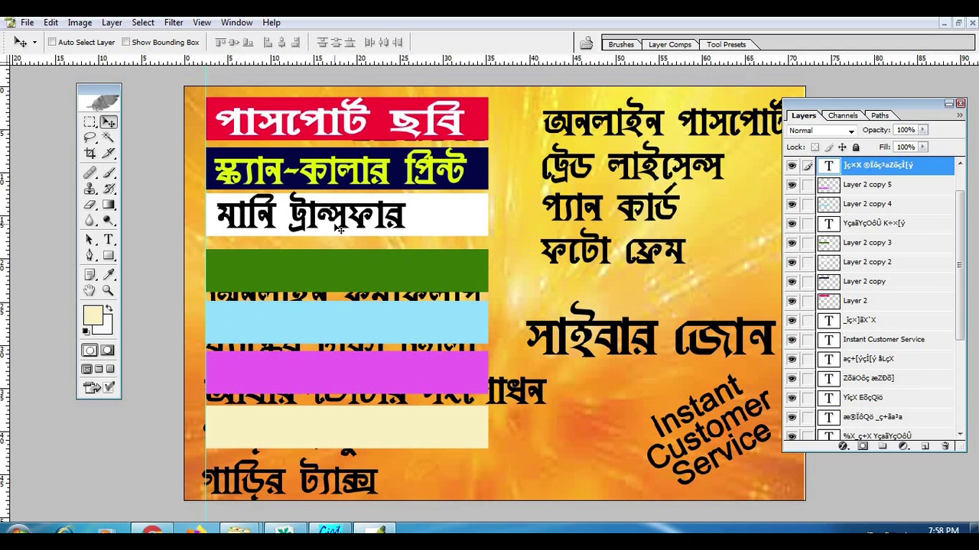
Step: Move the green bar up closer to the white bar and place the অনলাইন ফর্মফিলাপ text in front of it
{"action": "right_click", "coordinate": [316, 266]}
{"action": "left_click", "coordinate": [342, 276]}
{"action": "left_click_drag", "start_coordinate": [343, 276], "coordinate": [344, 269]}
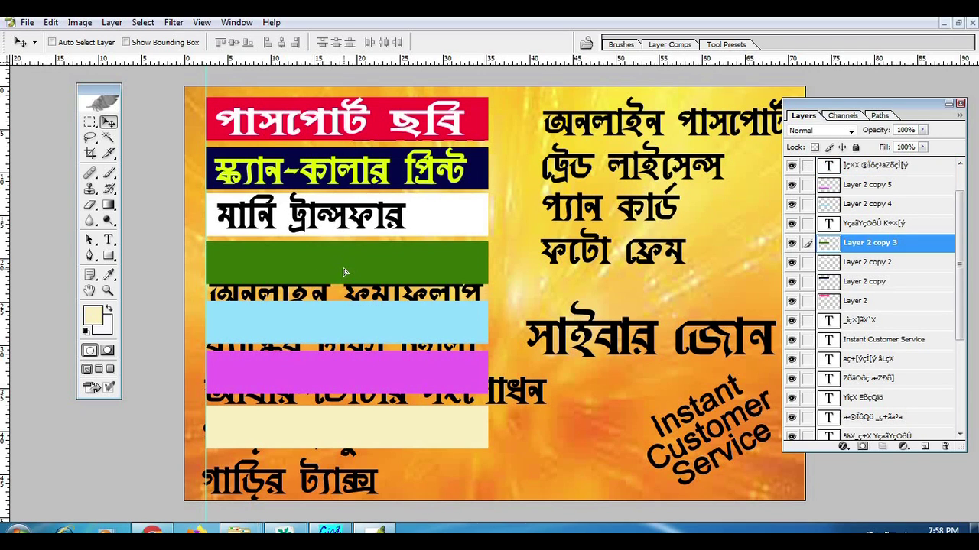
{"action": "right_click", "coordinate": [275, 291]}
{"action": "left_click", "coordinate": [313, 304]}
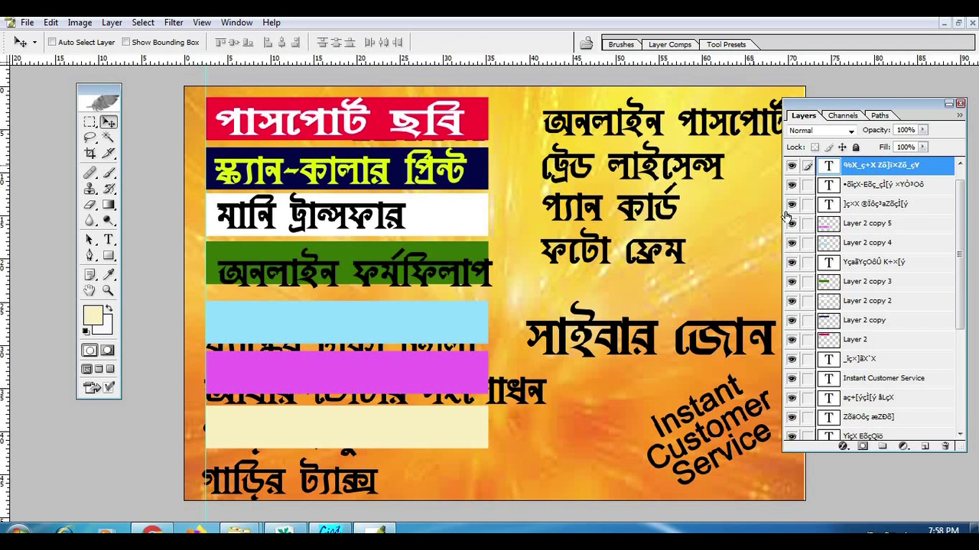
Step: Change the অনলাইন ফর্মফিলাপ text colour to bright yellow, EAFF00
{"action": "double_click", "coordinate": [827, 170]}
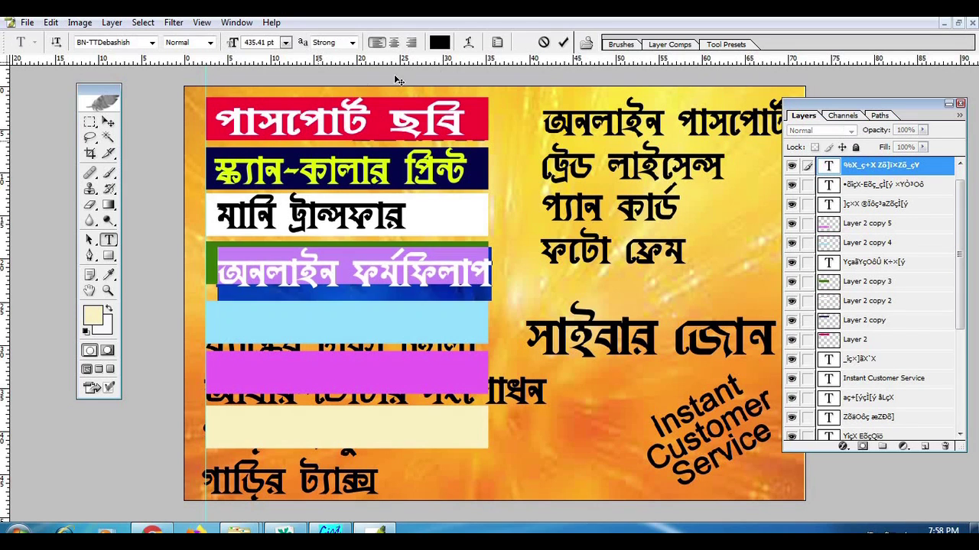
{"action": "left_click", "coordinate": [439, 42]}
{"action": "left_click_drag", "start_coordinate": [287, 205], "coordinate": [625, 258]}
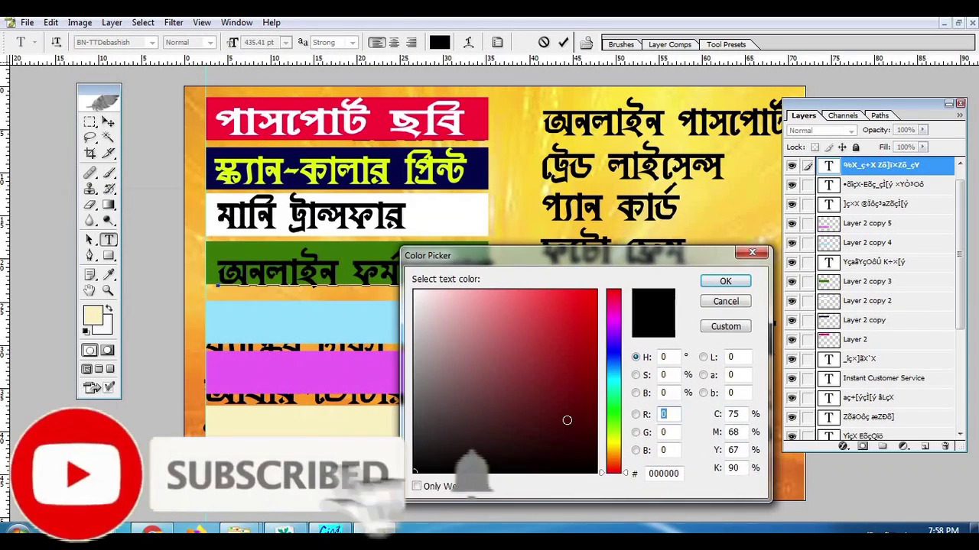
{"action": "left_click", "coordinate": [616, 440]}
{"action": "left_click", "coordinate": [587, 313]}
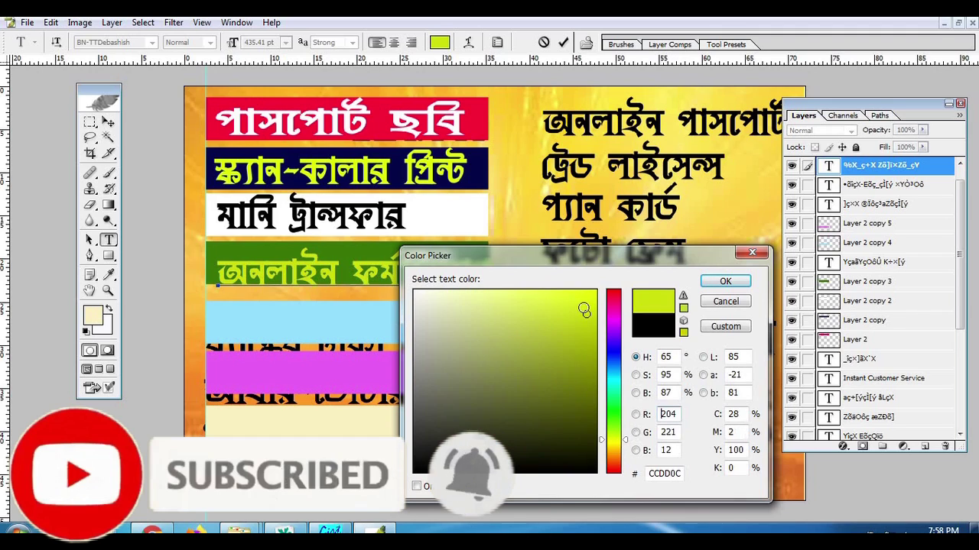
{"action": "left_click", "coordinate": [596, 291]}
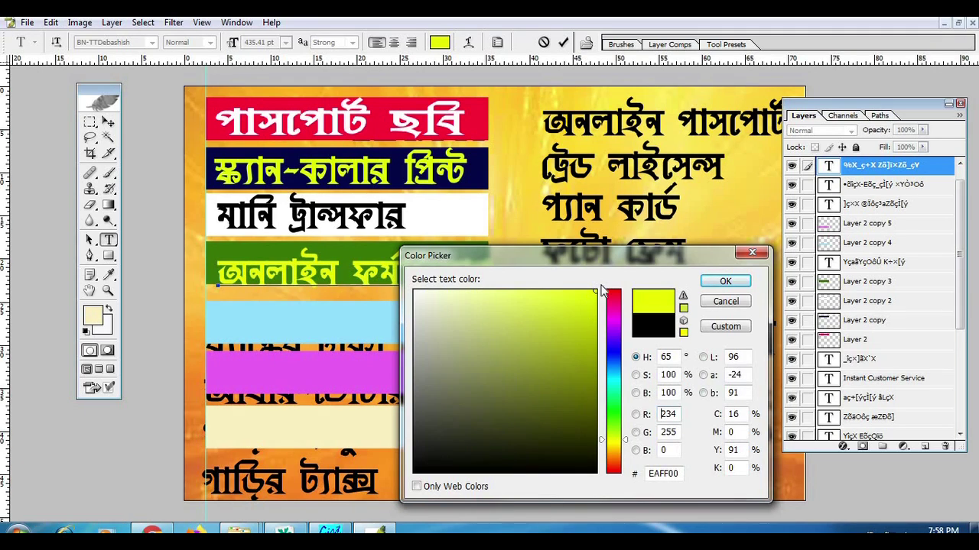
{"action": "left_click", "coordinate": [722, 282]}
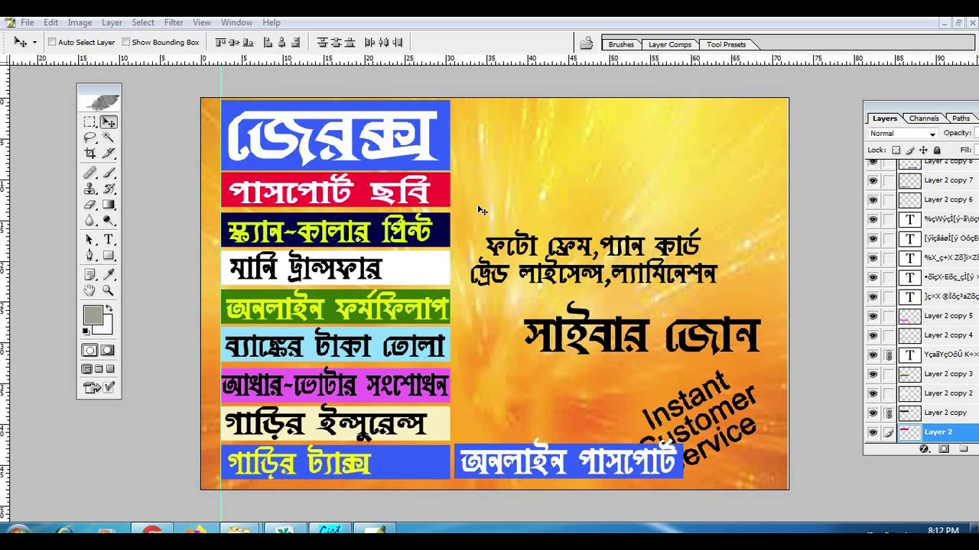
Step: Move the two-line ফটো ফ্রেম, ট্রেড লাইসেন্স text block slightly right, above the সাইবার জোন heading
{"action": "left_click", "coordinate": [109, 290]}
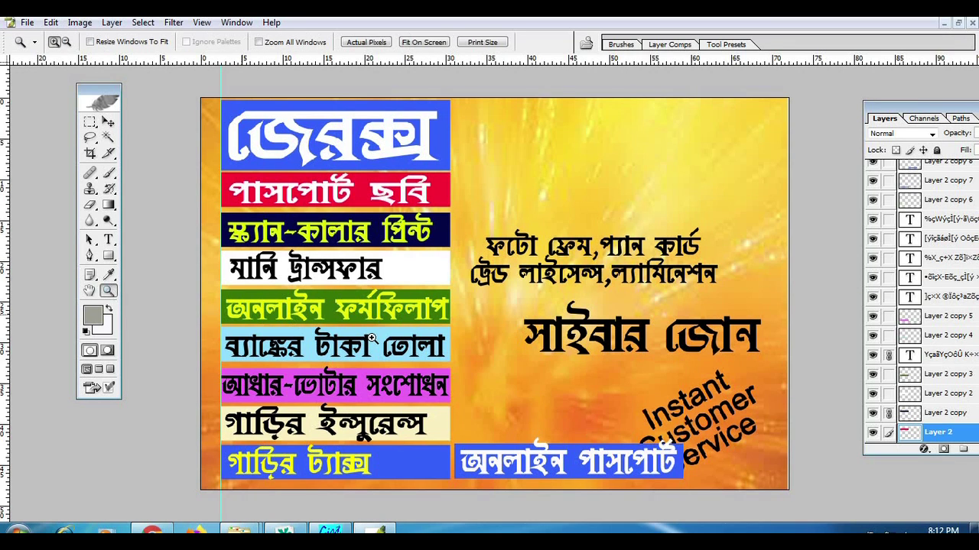
{"action": "left_click", "coordinate": [374, 338]}
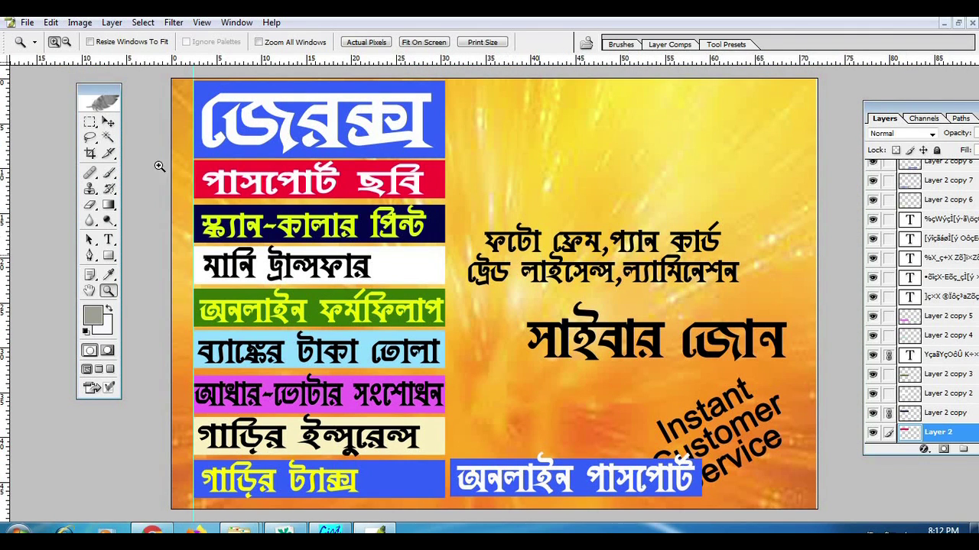
{"action": "left_click", "coordinate": [108, 123]}
{"action": "right_click", "coordinate": [506, 244]}
{"action": "left_click", "coordinate": [512, 250]}
{"action": "left_click_drag", "start_coordinate": [556, 270], "coordinate": [583, 275]}
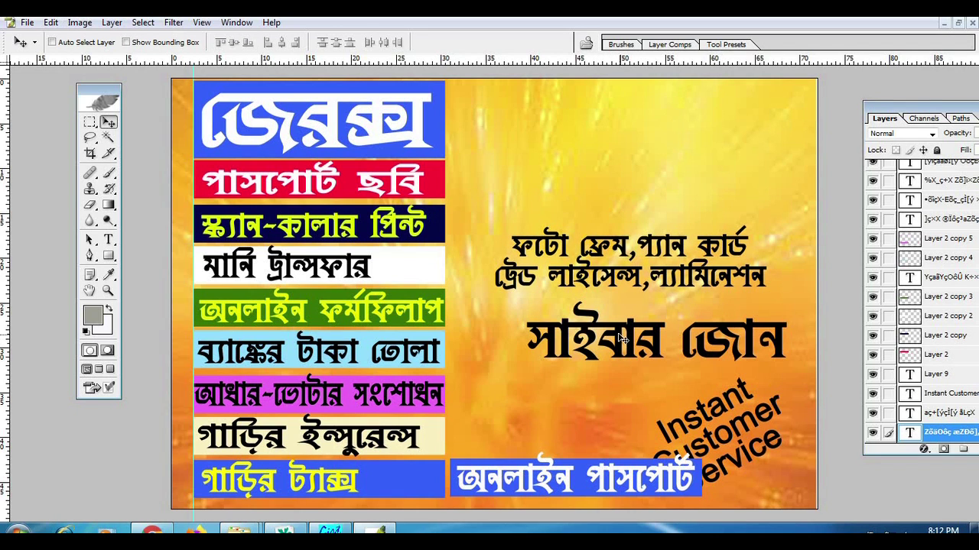
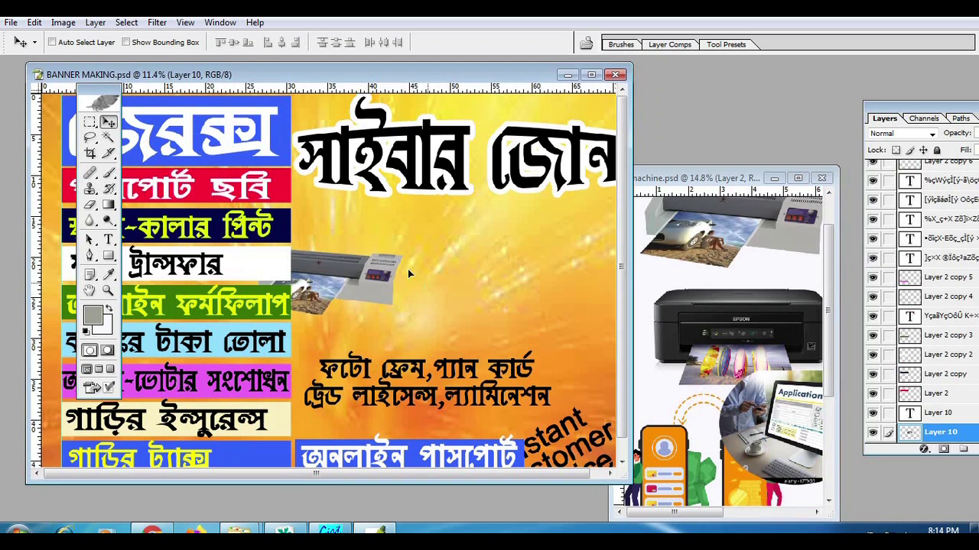
Step: Copy the Epson printer picture from machine.psd into the banner and place it beside the plotter picture
{"action": "left_click", "coordinate": [740, 327]}
{"action": "right_click", "coordinate": [734, 317]}
{"action": "left_click", "coordinate": [760, 328]}
{"action": "left_click_drag", "start_coordinate": [751, 329], "coordinate": [494, 298]}
{"action": "left_click_drag", "start_coordinate": [399, 277], "coordinate": [530, 274]}
Step: Copy the application form picture from machine.psd into the banner, to the lower right of the Epson printer, discarding the misplaced copy
{"action": "left_click", "coordinate": [747, 393]}
{"action": "right_click", "coordinate": [747, 394]}
{"action": "left_click", "coordinate": [761, 404]}
{"action": "left_click_drag", "start_coordinate": [762, 406], "coordinate": [471, 355]}
{"action": "left_click_drag", "start_coordinate": [365, 293], "coordinate": [437, 343]}
{"action": "left_click_drag", "start_coordinate": [495, 321], "coordinate": [420, 271]}
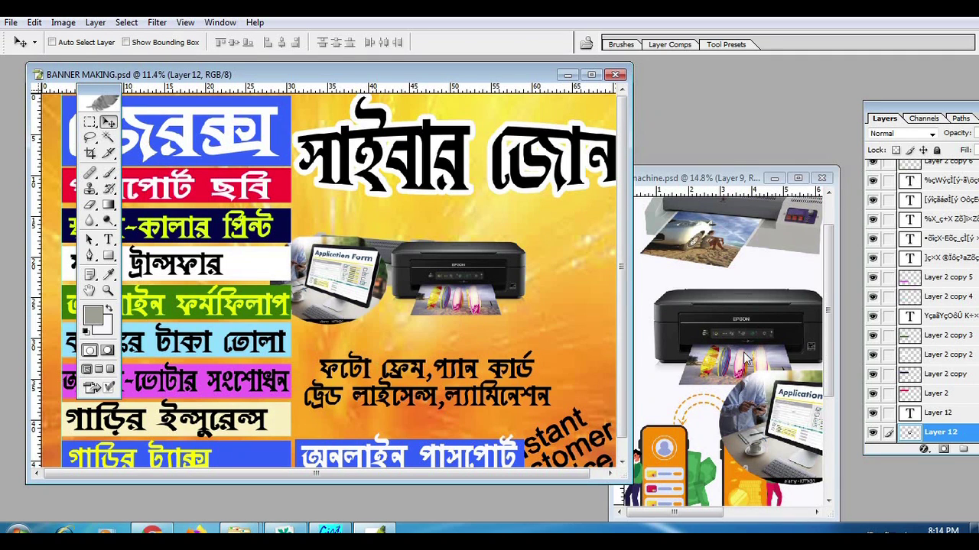
{"action": "key", "text": "ctrl+Tab"}
{"action": "left_click", "coordinate": [387, 303]}
{"action": "key", "text": "Delete"}
{"action": "left_click", "coordinate": [776, 429]}
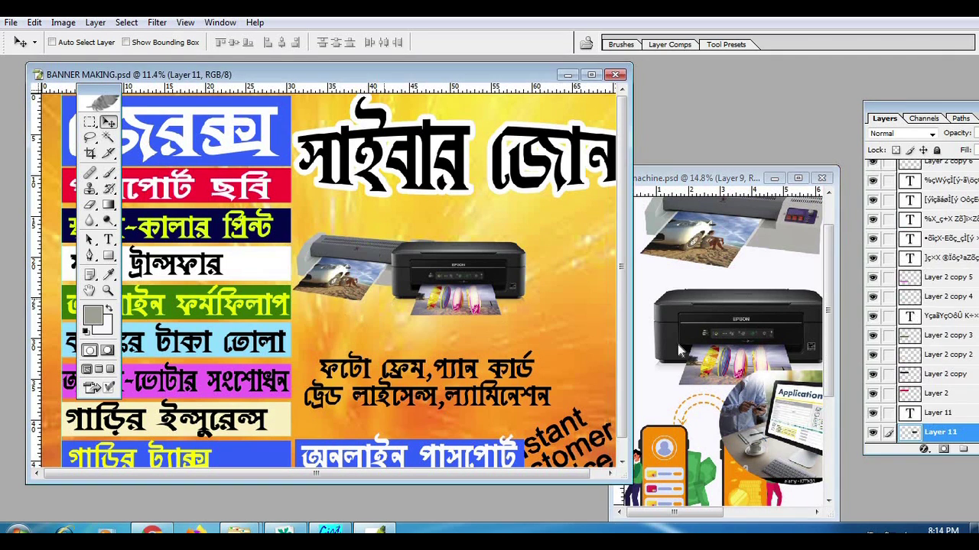
{"action": "left_click_drag", "start_coordinate": [795, 444], "coordinate": [569, 290]}
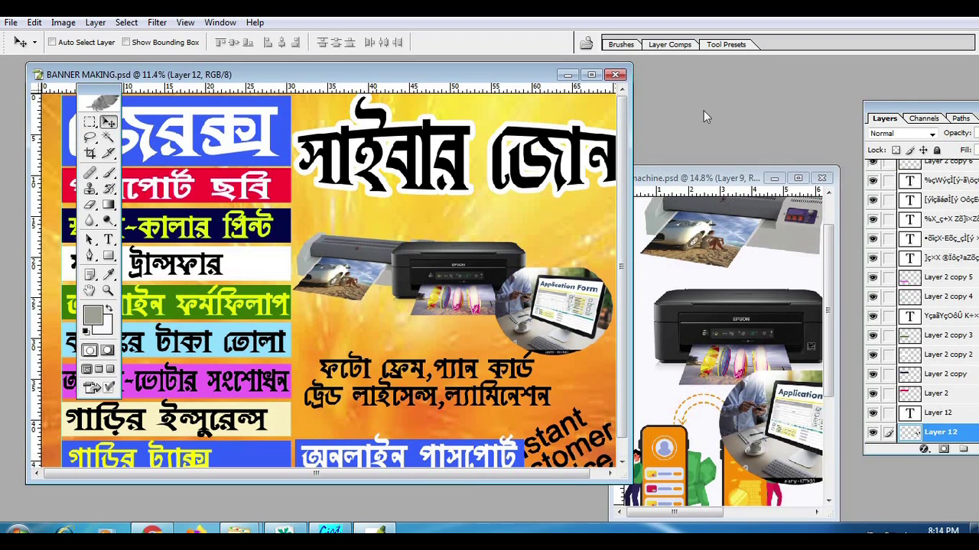
Step: Copy the mobile phone illustration and the photographer picture from machine.psd into the banner
{"action": "left_click_drag", "start_coordinate": [726, 179], "coordinate": [697, 93]}
{"action": "left_click_drag", "start_coordinate": [801, 432], "coordinate": [845, 451]}
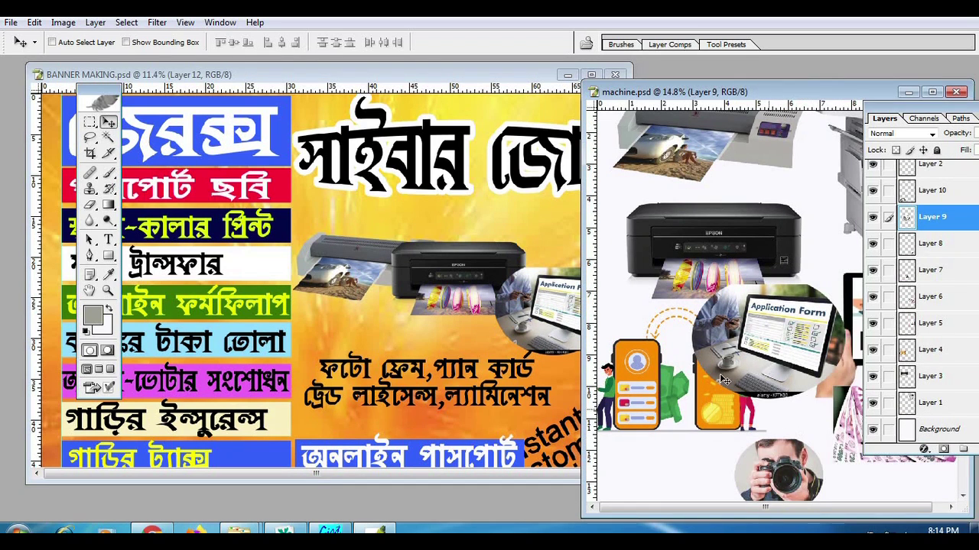
{"action": "left_click_drag", "start_coordinate": [634, 392], "coordinate": [431, 353]}
{"action": "right_click", "coordinate": [780, 467]}
{"action": "left_click", "coordinate": [804, 481]}
{"action": "left_click_drag", "start_coordinate": [789, 477], "coordinate": [512, 249]}
Step: Copy the banknotes picture from machine.psd into the banner and place it over the plotter picture
{"action": "right_click", "coordinate": [779, 336]}
{"action": "left_click", "coordinate": [803, 344]}
{"action": "scroll", "coordinate": [780, 337], "scroll_direction": "down", "scroll_amount": 2}
{"action": "left_click_drag", "start_coordinate": [798, 93], "coordinate": [623, 93]}
{"action": "right_click", "coordinate": [697, 372]}
{"action": "left_click", "coordinate": [715, 384]}
{"action": "left_click_drag", "start_coordinate": [715, 385], "coordinate": [320, 276]}
{"action": "left_click_drag", "start_coordinate": [320, 276], "coordinate": [349, 257]}
Step: Copy the AePS cash withdrawal picture from machine.psd into the banner, just below the সাইবার জোন heading
{"action": "left_click", "coordinate": [721, 358]}
{"action": "scroll", "coordinate": [700, 451], "scroll_direction": "down", "scroll_amount": 2}
{"action": "right_click", "coordinate": [719, 456]}
{"action": "left_click", "coordinate": [743, 466]}
{"action": "left_click_drag", "start_coordinate": [735, 463], "coordinate": [497, 225]}
Step: Copy the photocopier picture from machine.psd into the banner and maximise the banner document
{"action": "left_click", "coordinate": [708, 416]}
{"action": "right_click", "coordinate": [494, 455]}
{"action": "left_click", "coordinate": [735, 99]}
{"action": "right_click", "coordinate": [729, 135]}
{"action": "left_click", "coordinate": [746, 142]}
{"action": "left_click_drag", "start_coordinate": [742, 143], "coordinate": [353, 315]}
{"action": "double_click", "coordinate": [478, 75]}
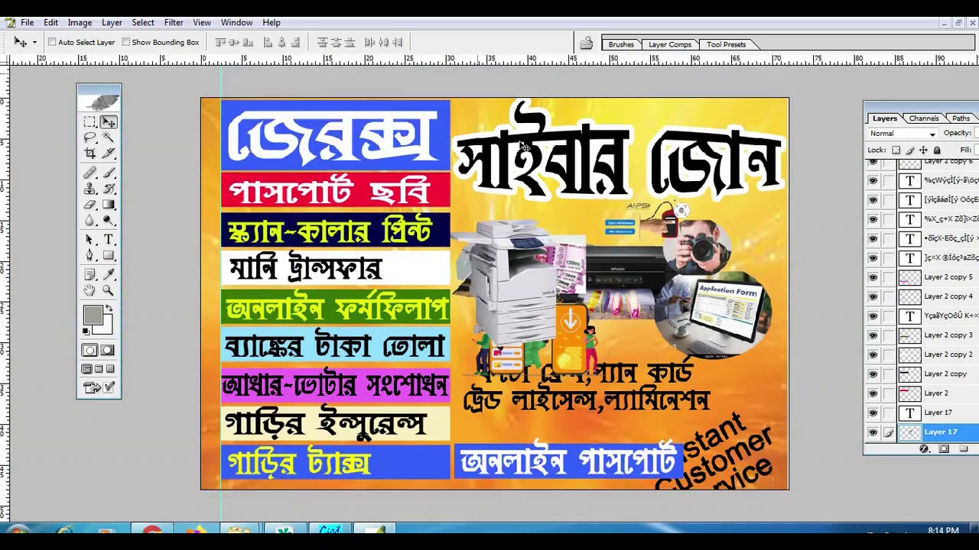
Step: Move the photocopier picture to the banner's lower right, beside the application form picture, and scale it down
{"action": "left_click_drag", "start_coordinate": [560, 302], "coordinate": [772, 367]}
{"action": "key", "text": "ctrl+t"}
{"action": "left_click_drag", "start_coordinate": [787, 294], "coordinate": [781, 297]}
{"action": "key", "text": "Return"}
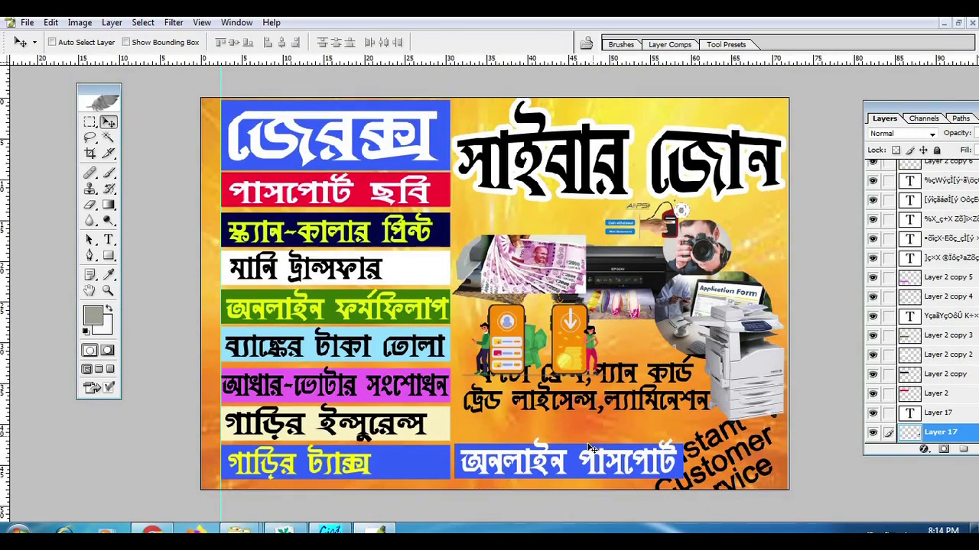
Step: Move the two-line ফটো ফ্রেম, ট্রেড লাইসেন্স text just above the অনলাইন পাসপোর্ট bar and scale it down
{"action": "right_click", "coordinate": [599, 403]}
{"action": "left_click", "coordinate": [616, 410]}
{"action": "left_click_drag", "start_coordinate": [617, 412], "coordinate": [604, 440]}
{"action": "key", "text": "ctrl+t"}
{"action": "left_click_drag", "start_coordinate": [697, 381], "coordinate": [649, 393]}
{"action": "key", "text": "Return"}
Step: Scale down the mobile phone illustration above the ফটো ফ্রেম text
{"action": "left_click_drag", "start_coordinate": [608, 352], "coordinate": [584, 360]}
{"action": "right_click", "coordinate": [583, 360]}
{"action": "left_click", "coordinate": [600, 367]}
{"action": "key", "text": "ctrl+t"}
{"action": "left_click_drag", "start_coordinate": [607, 277], "coordinate": [588, 290]}
{"action": "key", "text": "Return"}
Step: Scale down the banknotes picture and place it over the top of the mobile phone illustration
{"action": "key", "text": "ctrl+plus"}
{"action": "key", "text": "ctrl+plus"}
{"action": "key", "text": "ctrl+minus"}
{"action": "left_click_drag", "start_coordinate": [545, 239], "coordinate": [631, 407]}
{"action": "right_click", "coordinate": [521, 271]}
{"action": "left_click", "coordinate": [539, 279]}
{"action": "key", "text": "ctrl+t"}
{"action": "left_click_drag", "start_coordinate": [687, 353], "coordinate": [719, 349]}
{"action": "key", "text": "Return"}
{"action": "left_click_drag", "start_coordinate": [652, 386], "coordinate": [534, 344]}
{"action": "key", "text": "ctrl+t"}
{"action": "left_click_drag", "start_coordinate": [554, 309], "coordinate": [546, 357]}
{"action": "key", "text": "Return"}
Step: Scale the plotter picture down slightly and rotate it a little counterclockwise
{"action": "right_click", "coordinate": [509, 263]}
{"action": "left_click", "coordinate": [527, 271]}
{"action": "key", "text": "ctrl+t"}
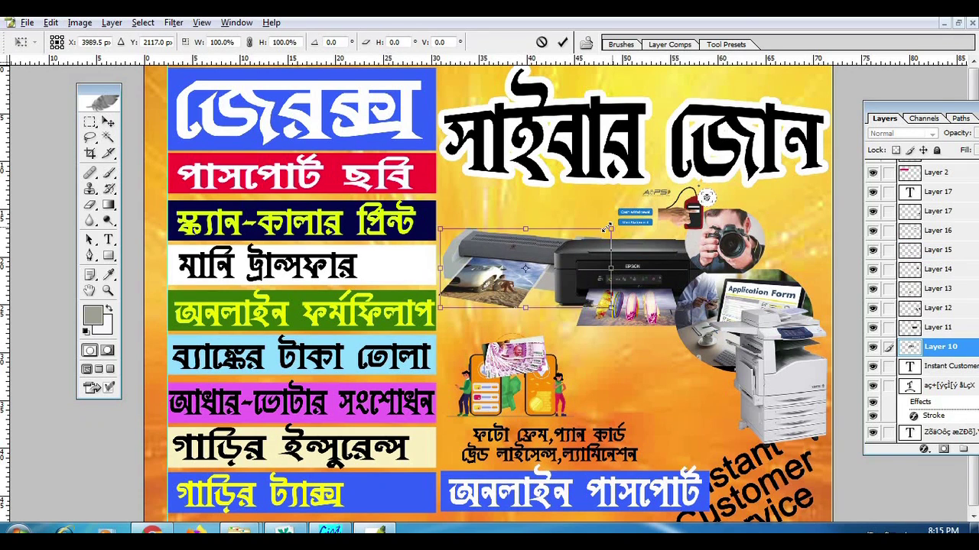
{"action": "left_click_drag", "start_coordinate": [613, 228], "coordinate": [604, 231]}
{"action": "left_click_drag", "start_coordinate": [624, 264], "coordinate": [620, 243]}
{"action": "key", "text": "Escape"}
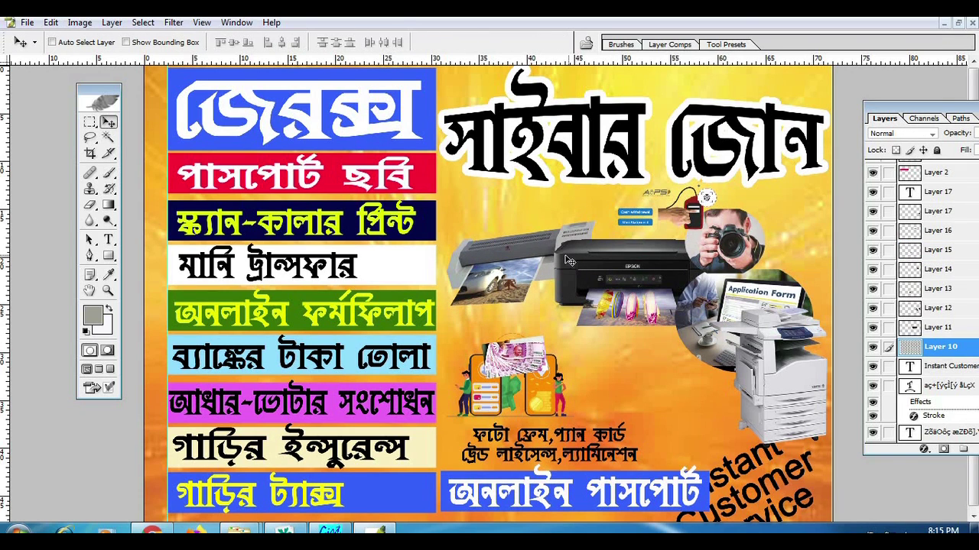
Step: Shift the plotter picture slightly left and down, and move the Epson printer picture left below it
{"action": "right_click", "coordinate": [537, 247]}
{"action": "left_click", "coordinate": [552, 254]}
{"action": "left_click_drag", "start_coordinate": [533, 251], "coordinate": [503, 261]}
{"action": "right_click", "coordinate": [595, 267]}
{"action": "left_click", "coordinate": [621, 275]}
{"action": "left_click_drag", "start_coordinate": [628, 274], "coordinate": [562, 287]}
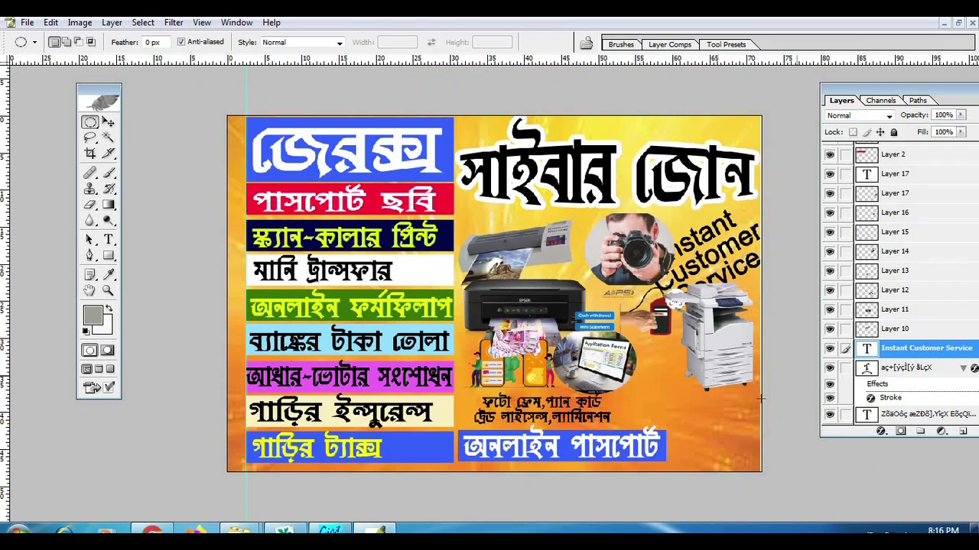
Step: Add a new layer and fill the circular selection in the banner's lower-right corner with light green, 75FC5A
{"action": "left_click", "coordinate": [964, 432]}
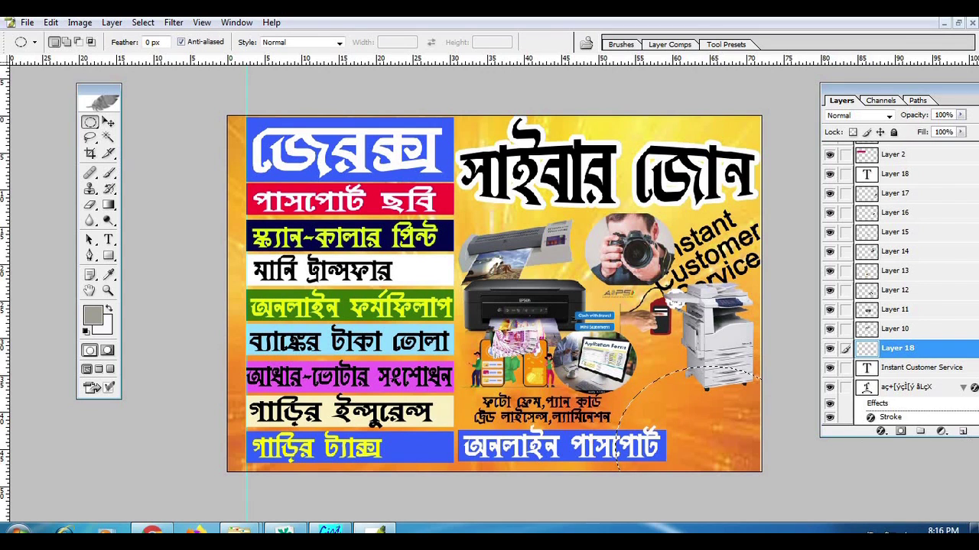
{"action": "left_click", "coordinate": [93, 315]}
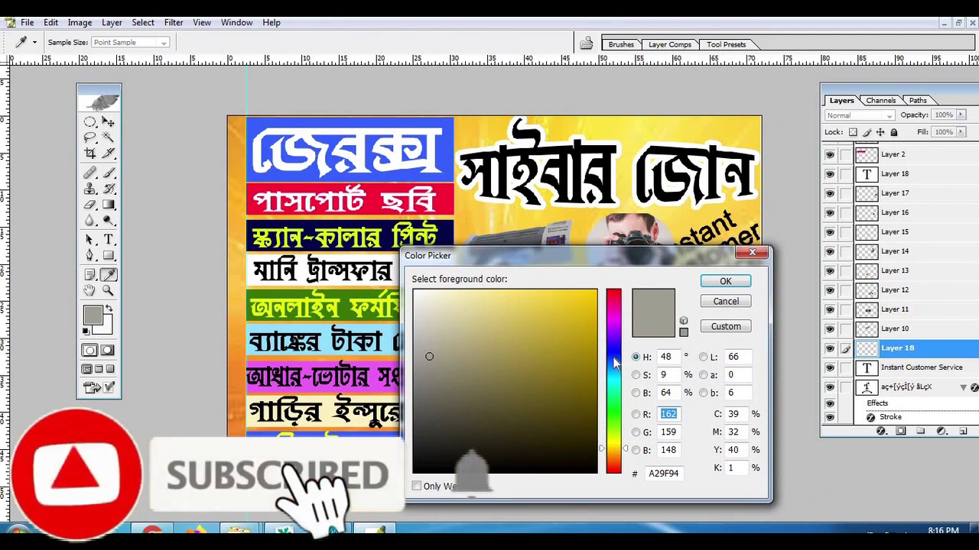
{"action": "left_click", "coordinate": [615, 417]}
{"action": "left_click", "coordinate": [529, 294]}
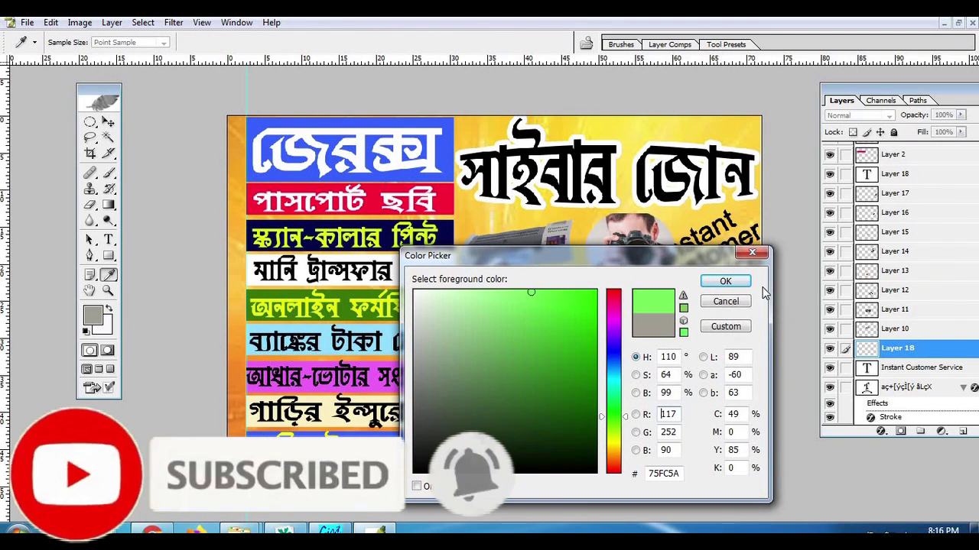
{"action": "left_click", "coordinate": [738, 281]}
{"action": "key", "text": "alt+BackSpace"}
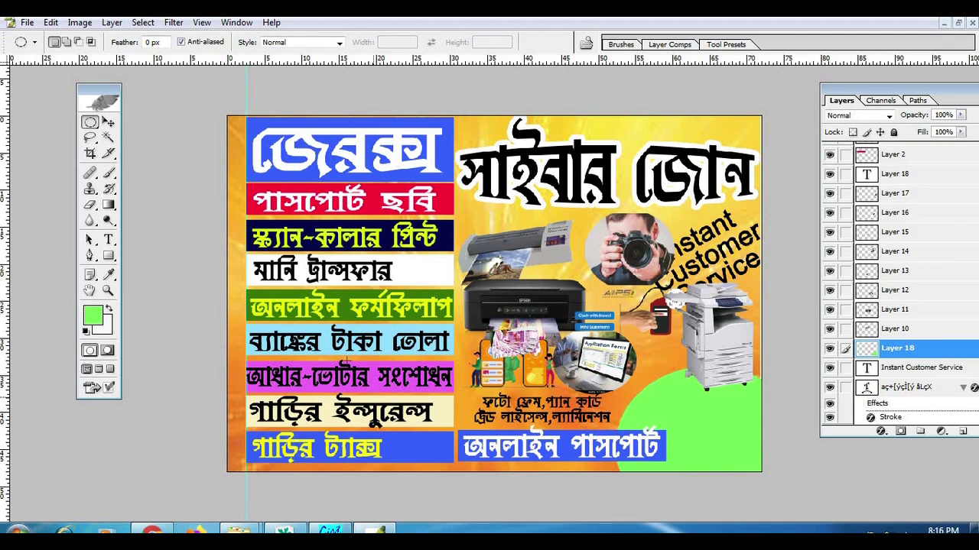
Step: Bring the green circle layer forward above all other banner layers
{"action": "key", "text": "ctrl+bracketright"}
{"action": "key", "text": "ctrl+bracketright"}
{"action": "key", "text": "ctrl+bracketright"}
{"action": "key", "text": "ctrl+bracketright"}
{"action": "key", "text": "ctrl+bracketright"}
{"action": "key", "text": "ctrl+bracketright"}
{"action": "key", "text": "ctrl+bracketright"}
{"action": "key", "text": "ctrl+bracketright"}
{"action": "key", "text": "ctrl+bracketright"}
{"action": "key", "text": "ctrl+bracketright"}
{"action": "key", "text": "ctrl+bracketright"}
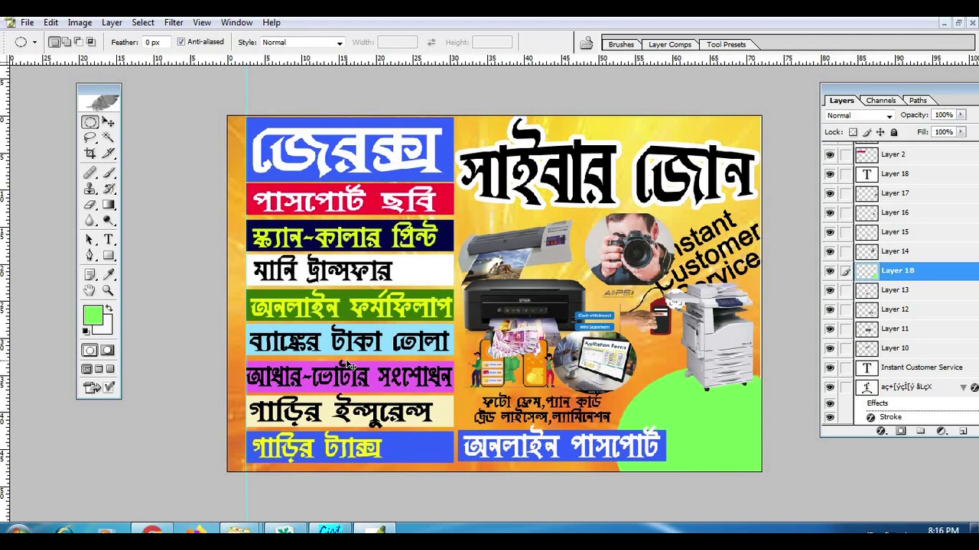
{"action": "key", "text": "ctrl+bracketright"}
{"action": "key", "text": "ctrl+bracketright"}
{"action": "key", "text": "ctrl+bracketright"}
{"action": "key", "text": "ctrl+bracketright"}
{"action": "key", "text": "ctrl+bracketright"}
{"action": "key", "text": "ctrl+bracketright"}
{"action": "key", "text": "ctrl+bracketright"}
{"action": "key", "text": "ctrl+bracketright"}
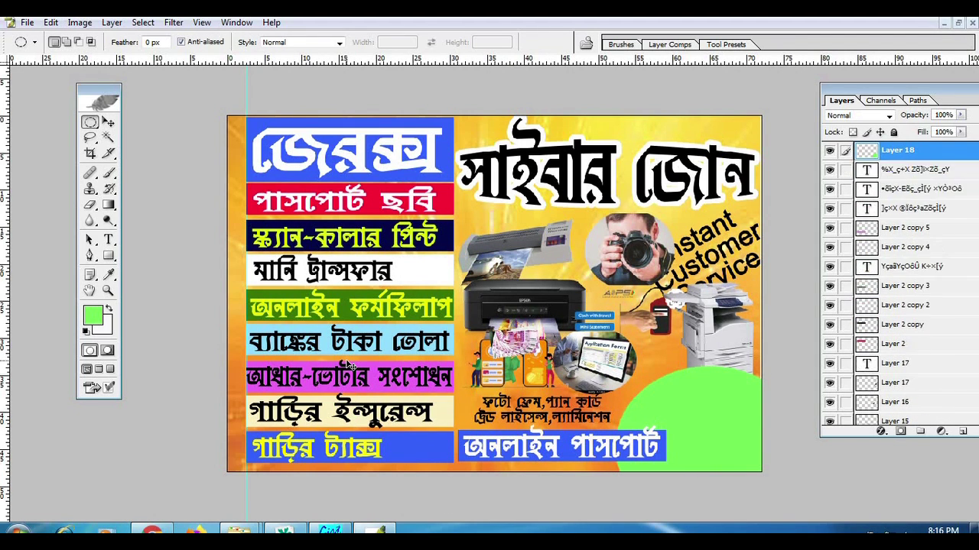
{"action": "key", "text": "ctrl+bracketright"}
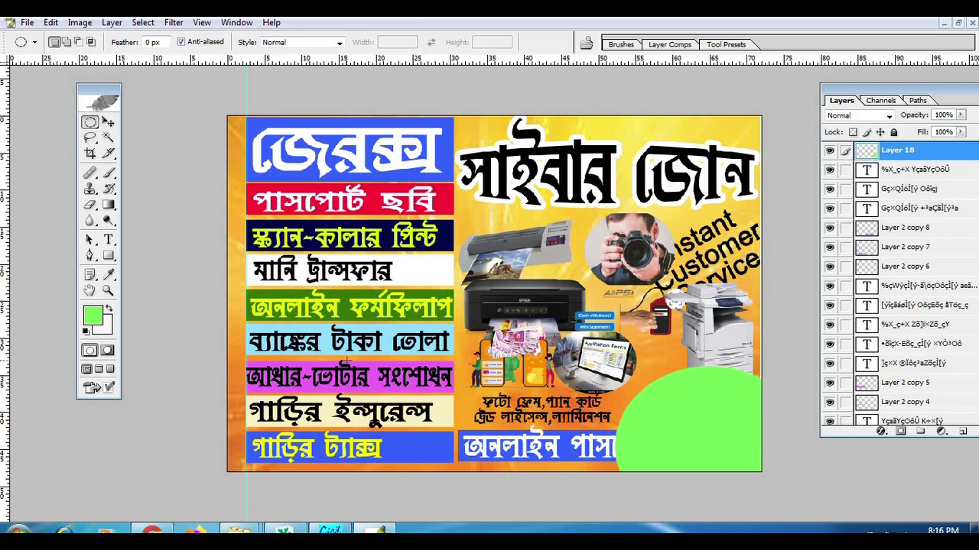
Step: Move the Instant Customer Service text from the pictures down onto the green corner circle
{"action": "scroll", "coordinate": [288, 507], "scroll_direction": "down", "scroll_amount": 1}
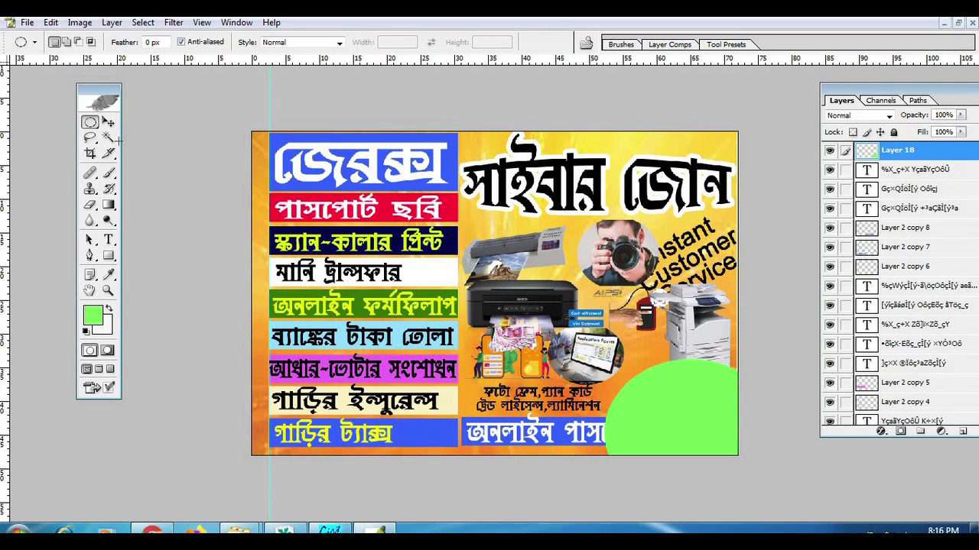
{"action": "key", "text": "v"}
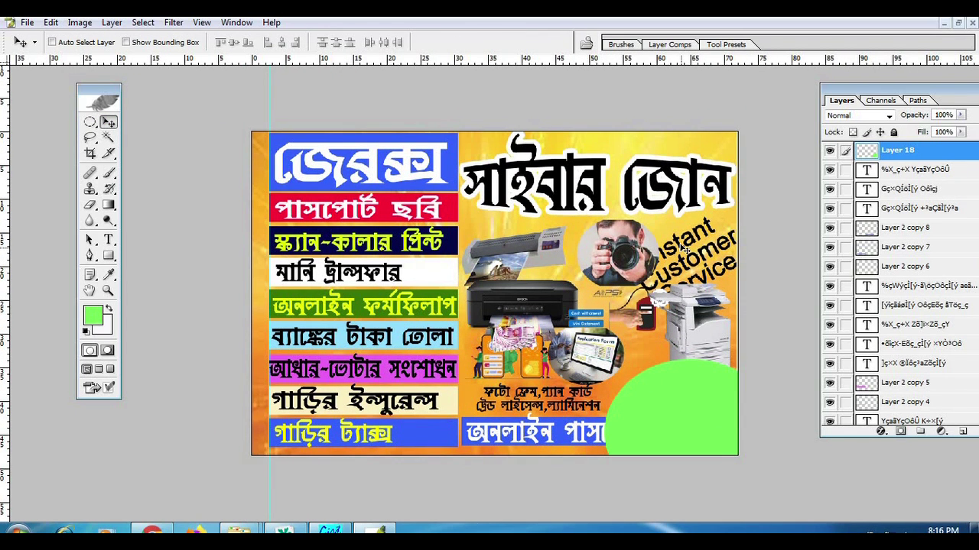
{"action": "right_click", "coordinate": [680, 244]}
{"action": "left_click", "coordinate": [697, 253]}
{"action": "right_click", "coordinate": [679, 243]}
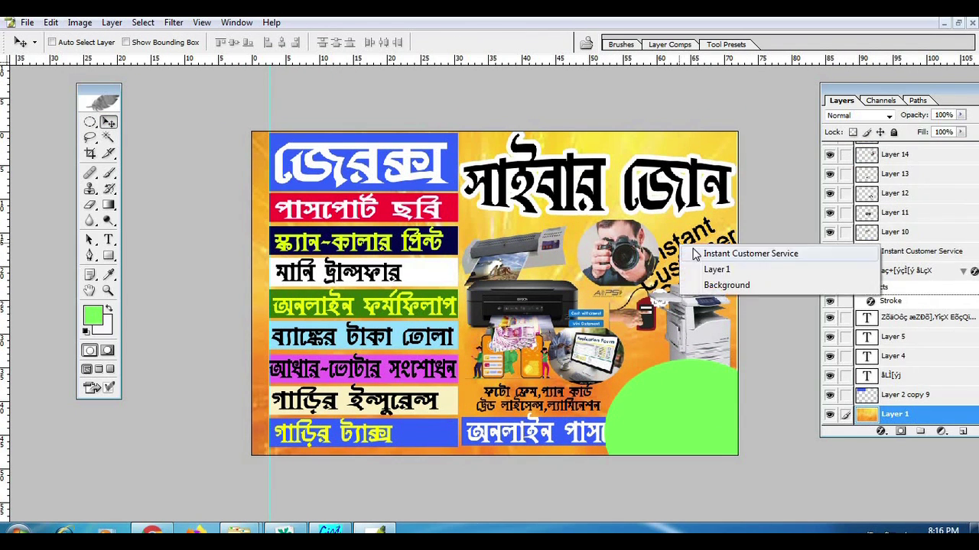
{"action": "left_click", "coordinate": [705, 251]}
{"action": "left_click_drag", "start_coordinate": [728, 386], "coordinate": [698, 415]}
Step: Raise the Instant Customer Service text layer above the green circle layer
{"action": "key", "text": "ctrl+bracketright"}
{"action": "key", "text": "ctrl+bracketright"}
{"action": "key", "text": "ctrl+bracketright"}
{"action": "key", "text": "ctrl+bracketright"}
{"action": "key", "text": "ctrl+bracketright"}
{"action": "key", "text": "ctrl+bracketright"}
{"action": "key", "text": "ctrl+bracketright"}
{"action": "key", "text": "ctrl+bracketright"}
{"action": "key", "text": "ctrl+bracketright"}
{"action": "key", "text": "ctrl+bracketright"}
{"action": "key", "text": "ctrl+bracketright"}
{"action": "key", "text": "ctrl+bracketright"}
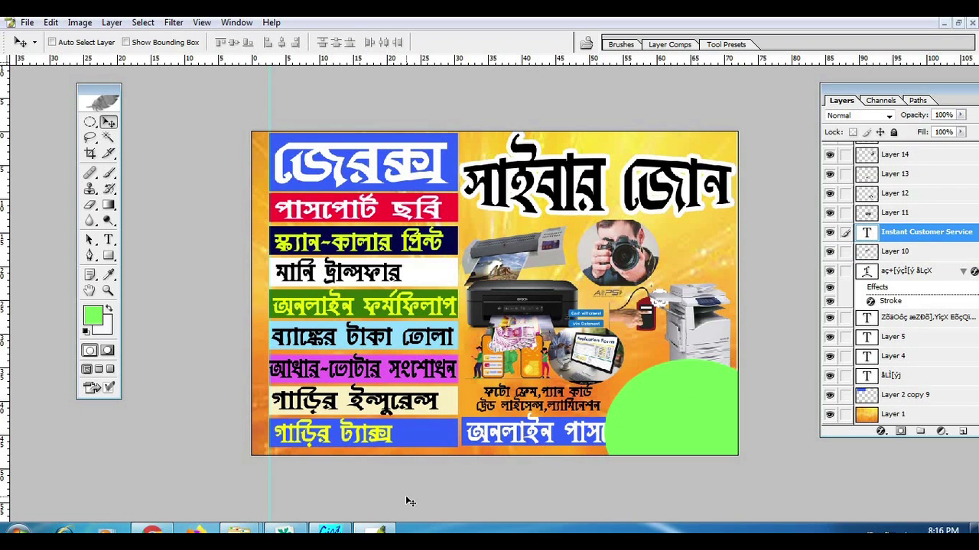
{"action": "key", "text": "ctrl+bracketright"}
{"action": "key", "text": "ctrl+bracketright"}
{"action": "key", "text": "ctrl+bracketright"}
{"action": "key", "text": "ctrl+bracketright"}
{"action": "key", "text": "ctrl+bracketright"}
{"action": "key", "text": "ctrl+bracketright"}
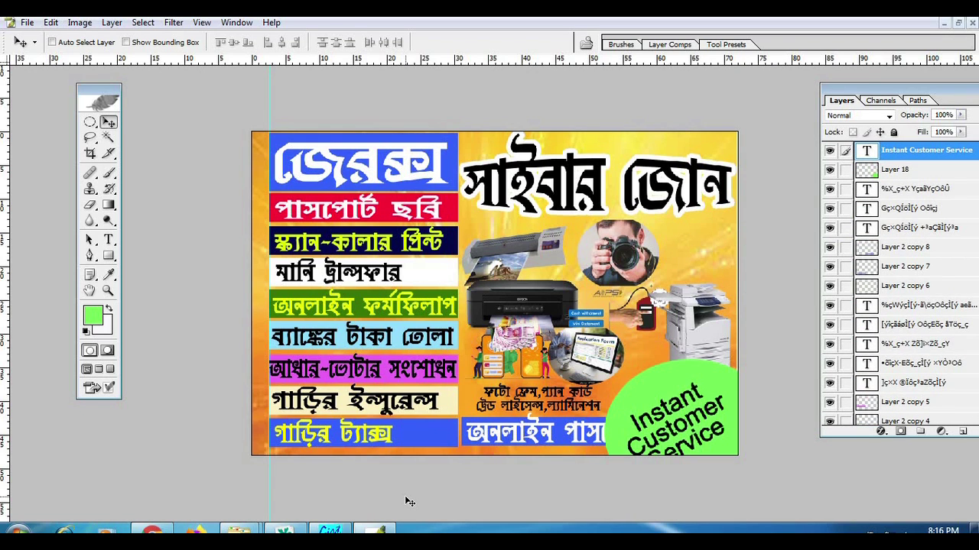
Step: Adjust the position of the Instant Customer Service text so all three lines sit inside the green circle
{"action": "key", "text": "ctrl+plus"}
{"action": "left_click_drag", "start_coordinate": [731, 470], "coordinate": [730, 451]}
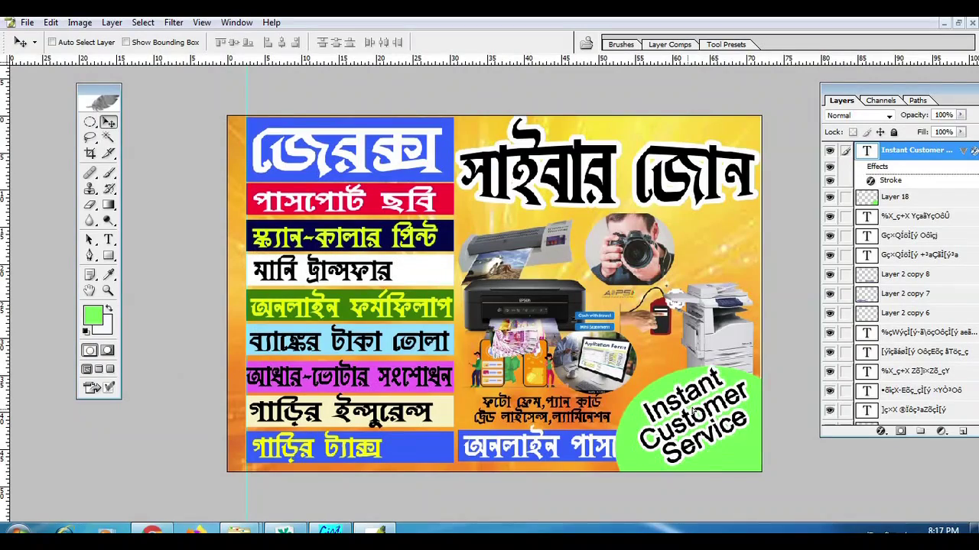
{"action": "left_click_drag", "start_coordinate": [693, 428], "coordinate": [687, 419]}
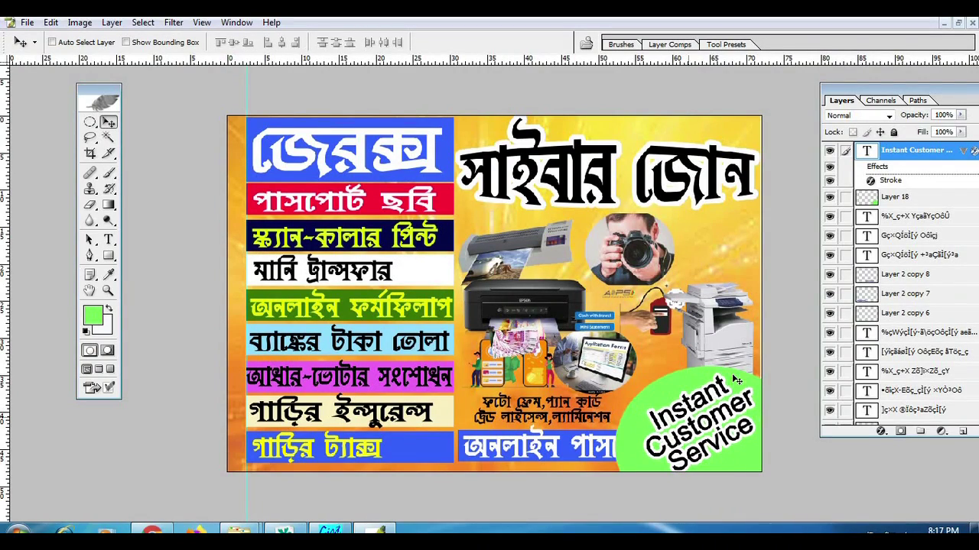
Step: Reposition the photocopier and AEPS fingerprint pictures close together just above the green circle
{"action": "key", "text": "ctrl+plus"}
{"action": "right_click", "coordinate": [747, 344]}
{"action": "left_click", "coordinate": [759, 352]}
{"action": "left_click_drag", "start_coordinate": [759, 352], "coordinate": [740, 386]}
{"action": "scroll", "coordinate": [742, 340], "scroll_direction": "up", "scroll_amount": 2}
{"action": "right_click", "coordinate": [711, 339]}
{"action": "left_click", "coordinate": [719, 345]}
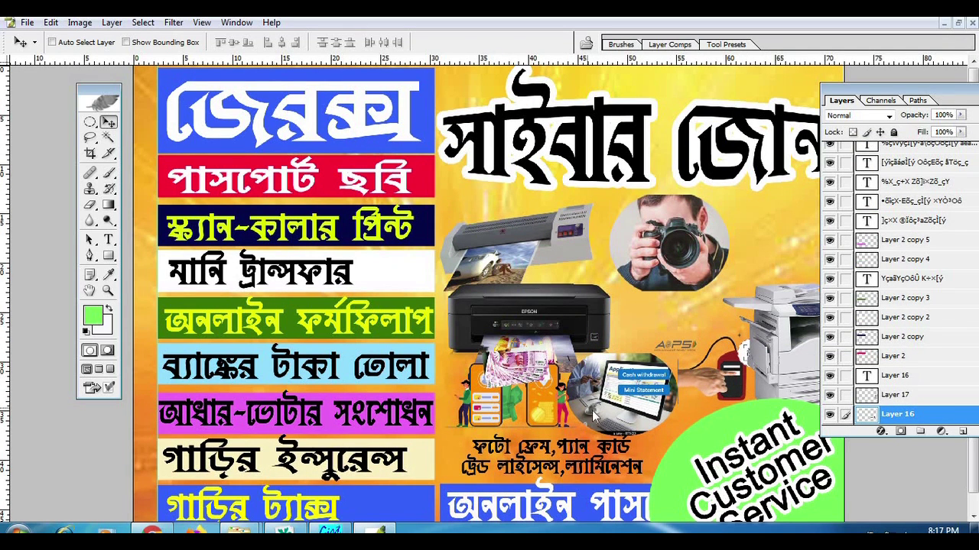
Step: Move the Application Form laptop picture above the photocopier and shift the photographer picture down beside the Epson printer
{"action": "right_click", "coordinate": [595, 415]}
{"action": "left_click", "coordinate": [604, 419]}
{"action": "left_click_drag", "start_coordinate": [604, 419], "coordinate": [765, 264]}
{"action": "right_click", "coordinate": [688, 260]}
{"action": "left_click", "coordinate": [714, 265]}
{"action": "left_click_drag", "start_coordinate": [690, 260], "coordinate": [688, 316]}
Step: Shift the mobile phone illustration right above the ফটো ফ্রেম text and place the banknotes picture on its left side
{"action": "right_click", "coordinate": [533, 402]}
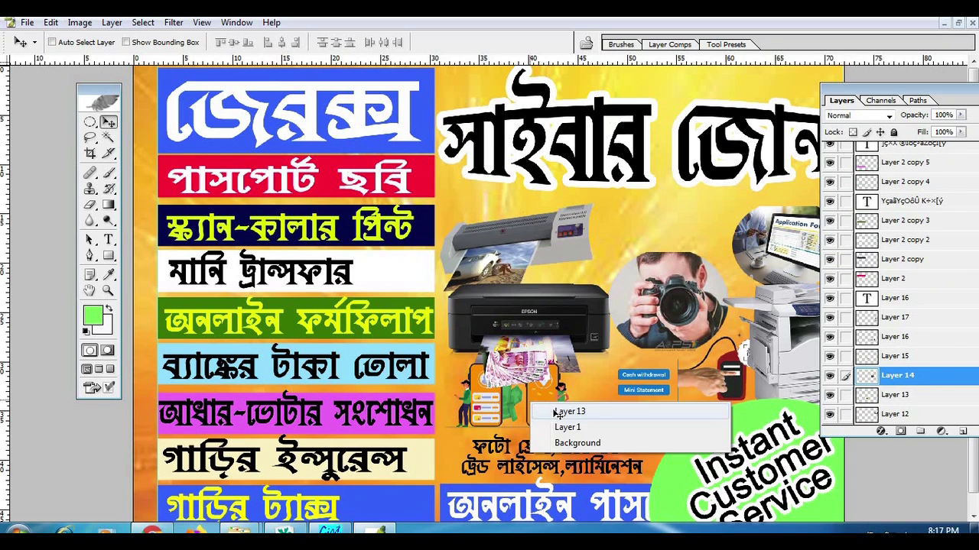
{"action": "left_click", "coordinate": [557, 412]}
{"action": "mouse_move", "coordinate": [508, 373]}
{"action": "left_mouse_down"}
{"action": "mouse_move", "coordinate": [558, 392]}
{"action": "mouse_move", "coordinate": [501, 403]}
{"action": "mouse_move", "coordinate": [522, 370]}
{"action": "left_mouse_up"}
{"action": "right_click", "coordinate": [514, 359]}
{"action": "left_click", "coordinate": [535, 367]}
{"action": "key", "text": "ctrl+t"}
{"action": "key", "text": "Return"}
{"action": "scroll", "coordinate": [605, 365], "scroll_direction": "down", "scroll_amount": 1}
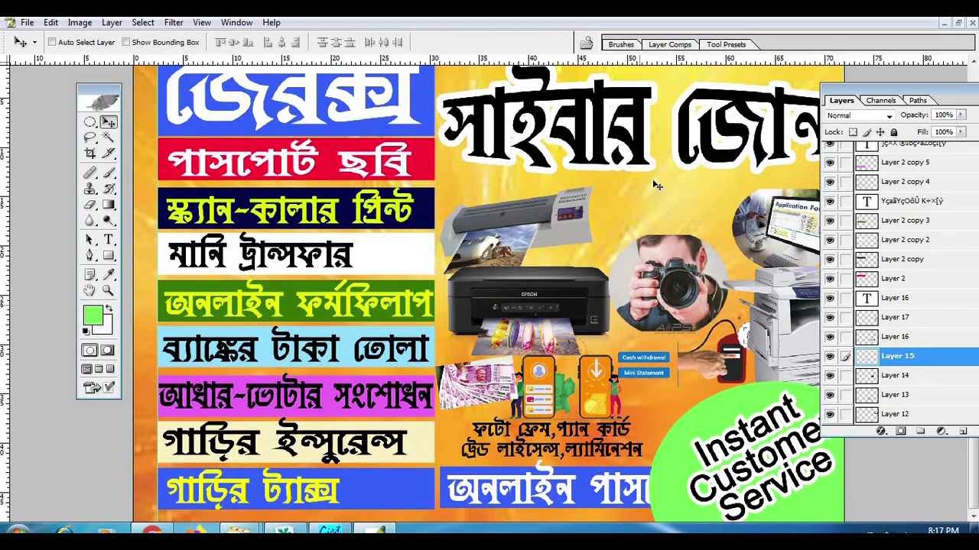
Step: Review the picture arrangement on the whole banner and look closely at the ফটো ফ্রেম service text below the phones
{"action": "scroll", "coordinate": [664, 274], "scroll_direction": "up", "scroll_amount": 1}
{"action": "scroll", "coordinate": [664, 273], "scroll_direction": "down", "scroll_amount": 1}
{"action": "key", "text": "Tab"}
{"action": "scroll", "coordinate": [642, 305], "scroll_direction": "up", "scroll_amount": 2}
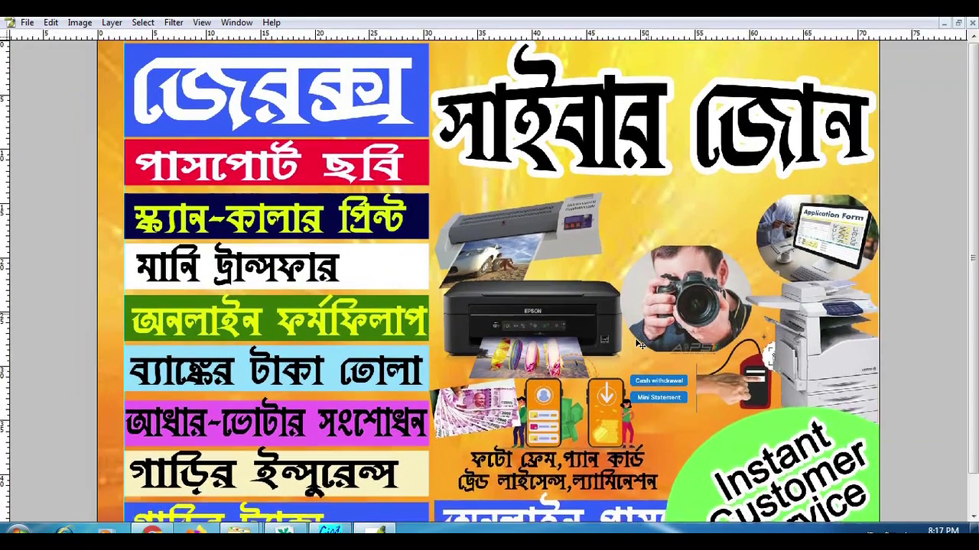
{"action": "scroll", "coordinate": [589, 398], "scroll_direction": "down", "scroll_amount": 3}
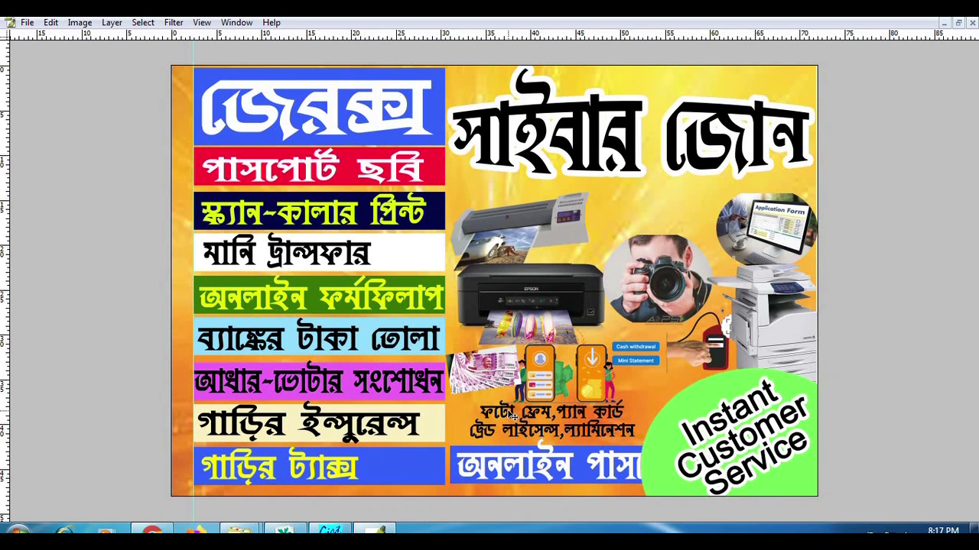
{"action": "right_click", "coordinate": [508, 412]}
{"action": "left_click", "coordinate": [552, 407]}
{"action": "right_click", "coordinate": [538, 415]}
{"action": "left_click", "coordinate": [563, 425]}
{"action": "key", "text": "Tab"}
{"action": "key", "text": "z"}
{"action": "left_click", "coordinate": [595, 442]}
{"action": "left_click", "coordinate": [616, 405]}
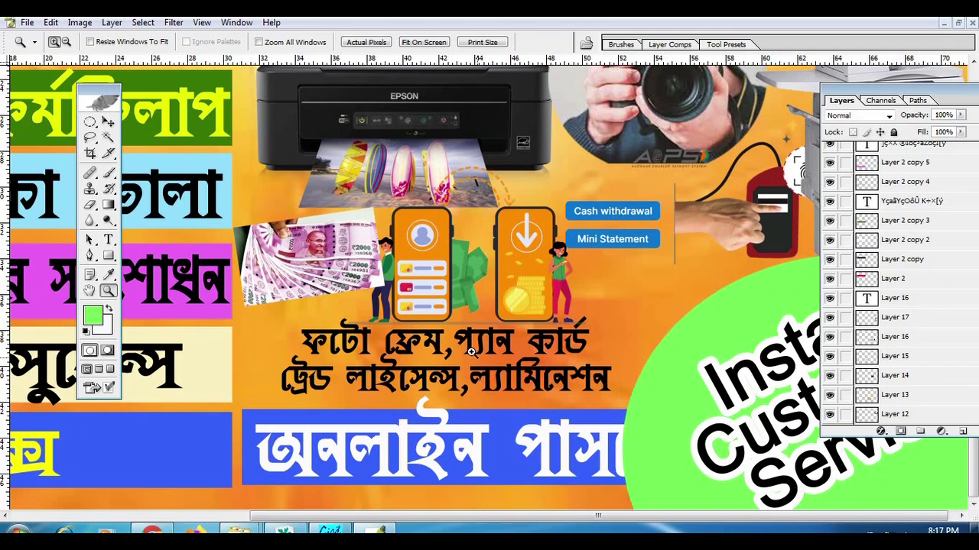
Step: Give the ফটো ফ্রেম, প্যান কার্ড service text a white outside stroke of 21 px
{"action": "key", "text": "v"}
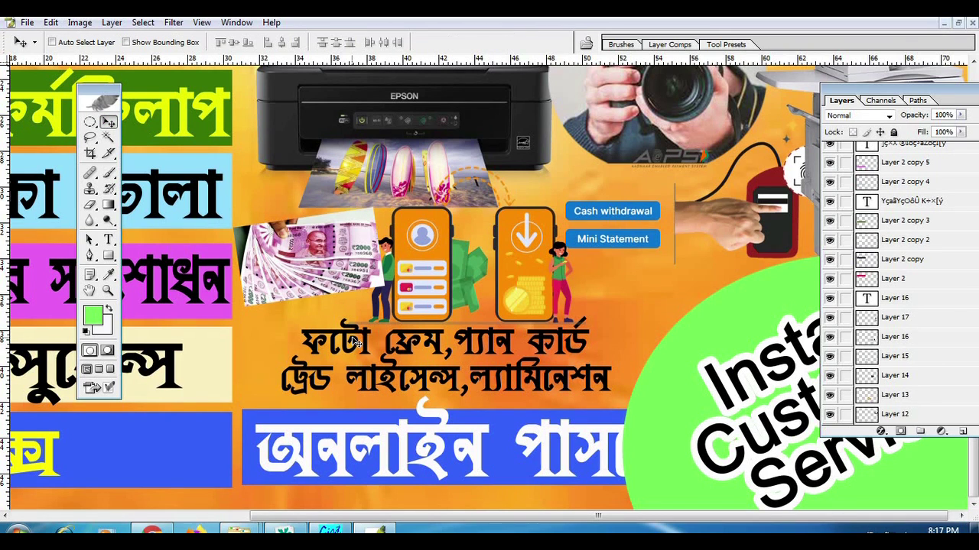
{"action": "right_click", "coordinate": [361, 346]}
{"action": "left_click", "coordinate": [397, 344]}
{"action": "left_click", "coordinate": [112, 23]}
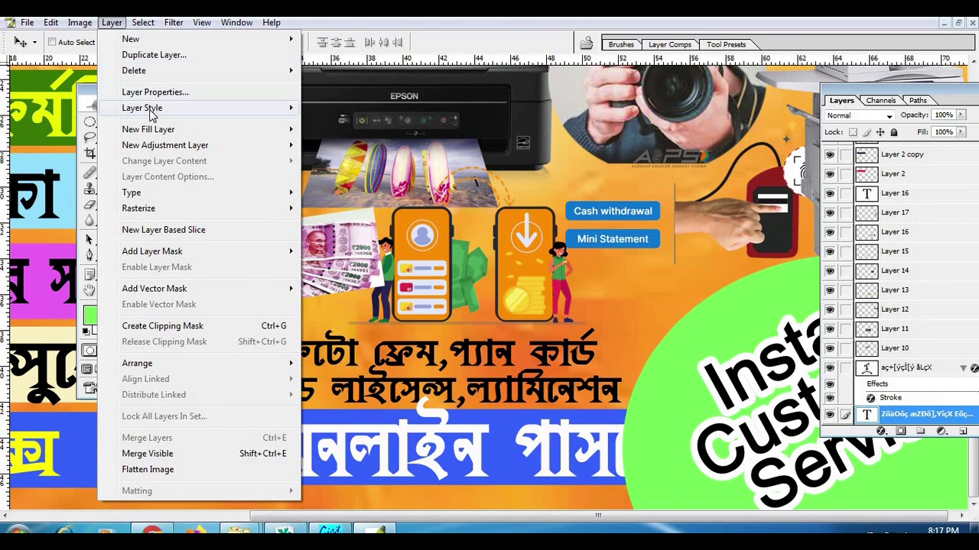
{"action": "mouse_move", "coordinate": [230, 108]}
{"action": "left_click", "coordinate": [359, 272]}
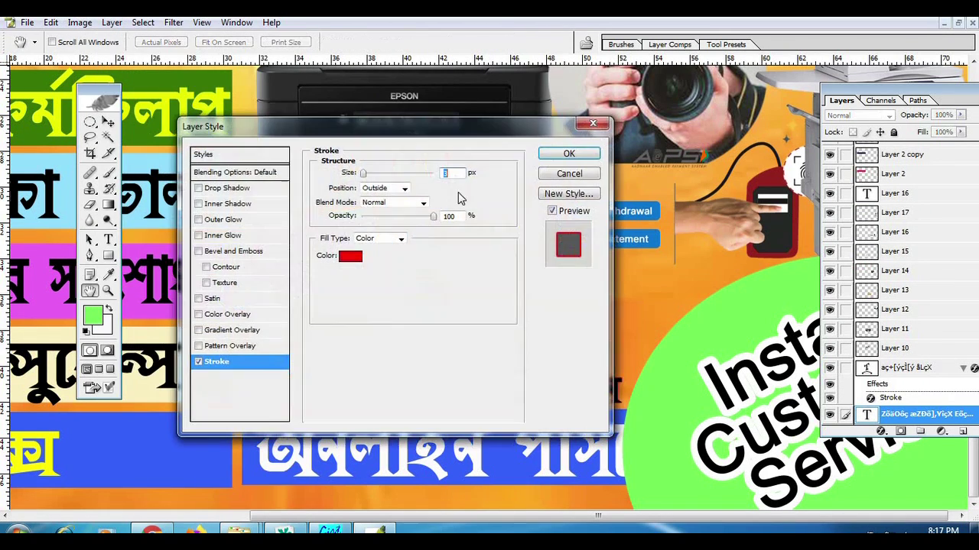
{"action": "left_click", "coordinate": [357, 256]}
{"action": "left_click", "coordinate": [414, 291]}
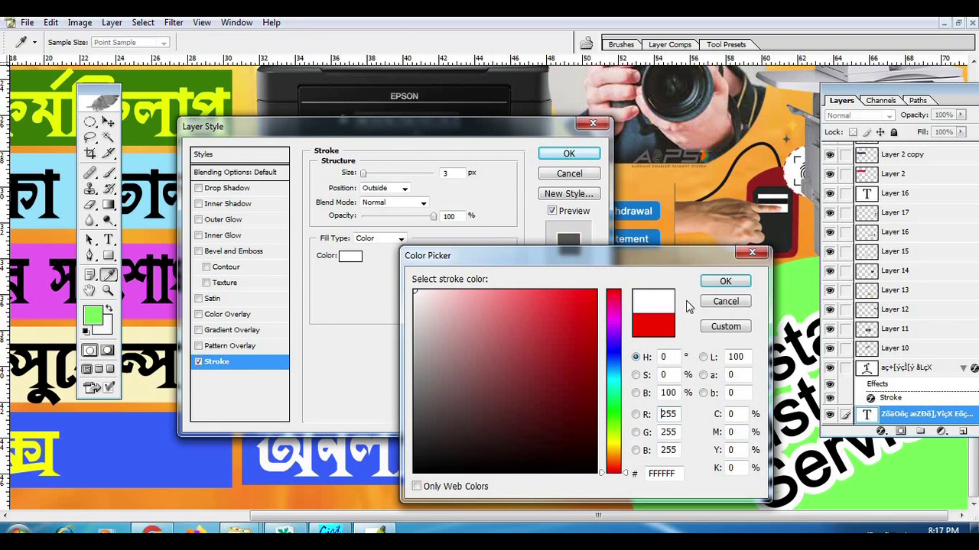
{"action": "left_click", "coordinate": [723, 281]}
{"action": "left_click_drag", "start_coordinate": [489, 126], "coordinate": [583, 57]}
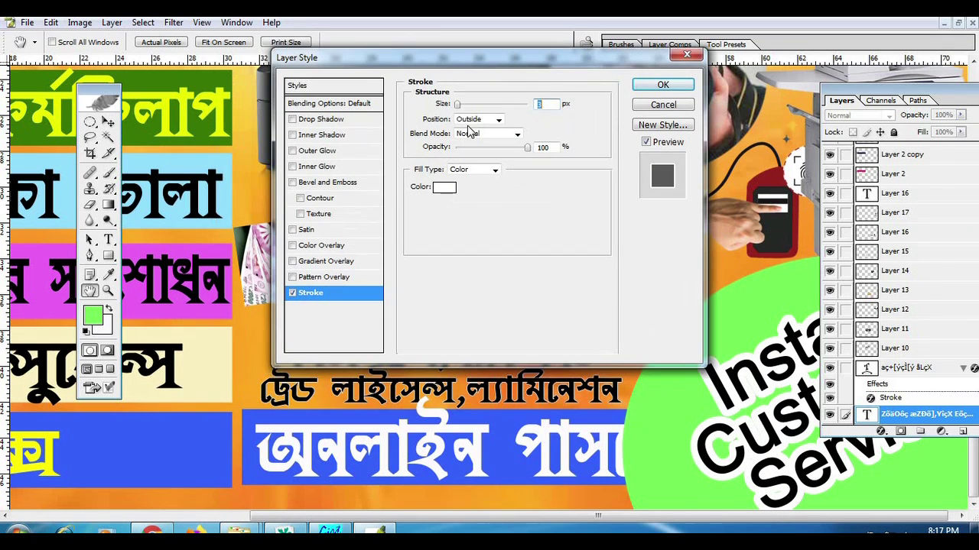
{"action": "left_click_drag", "start_coordinate": [461, 104], "coordinate": [466, 105]}
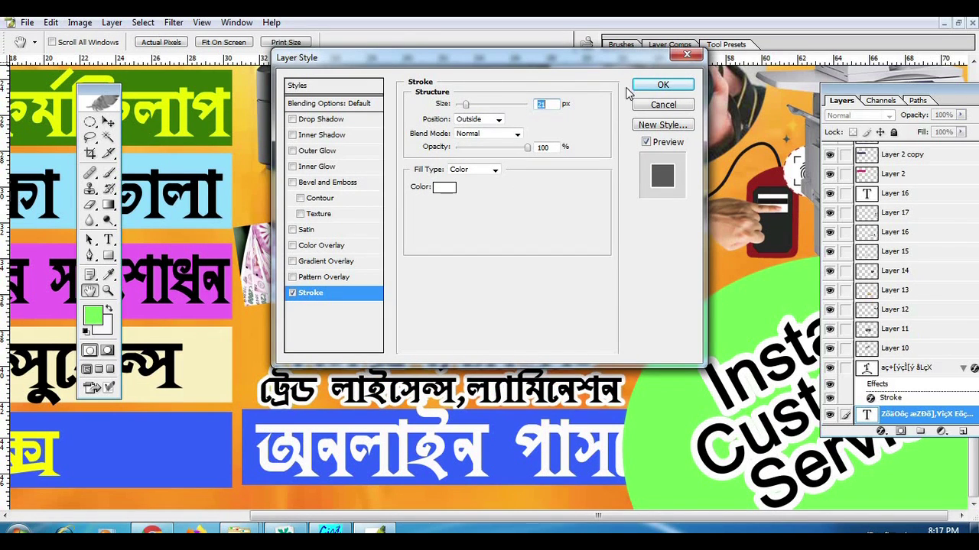
{"action": "left_click", "coordinate": [664, 85]}
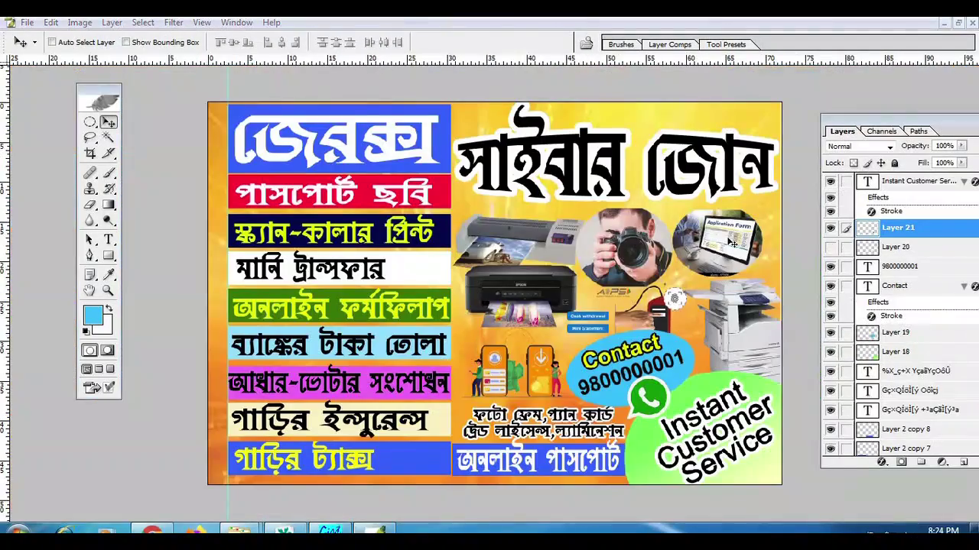
Step: Review the completed banner up close and as a whole, including the blue contact badge and WhatsApp logo
{"action": "scroll", "coordinate": [729, 240], "scroll_direction": "up", "scroll_amount": 1}
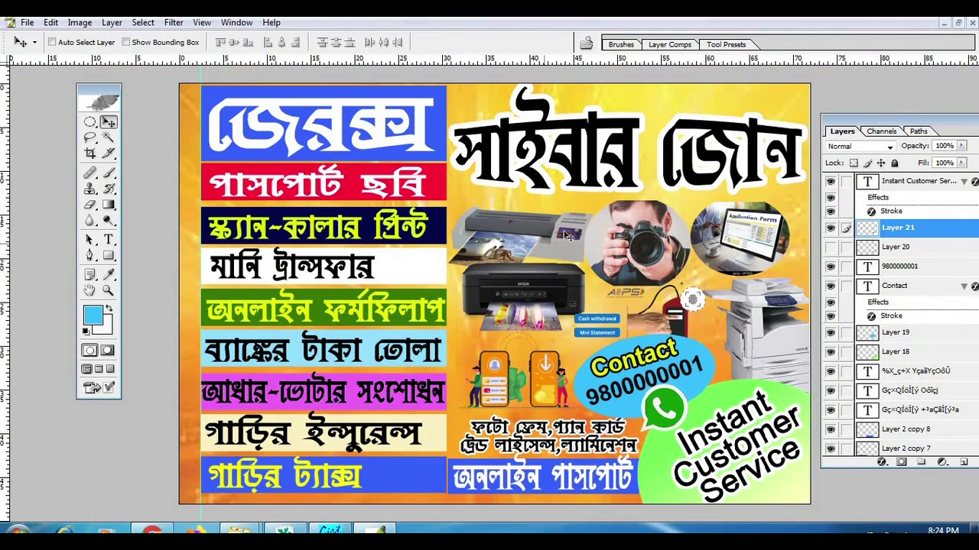
{"action": "key", "text": "z"}
{"action": "scroll", "coordinate": [660, 357], "scroll_direction": "up", "scroll_amount": 1}
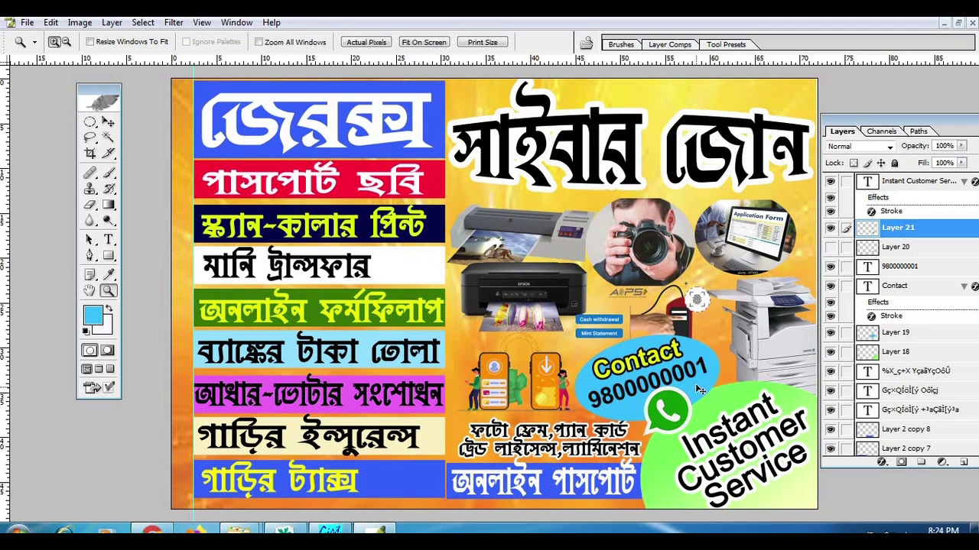
{"action": "key", "text": "v"}
{"action": "right_click", "coordinate": [696, 385]}
{"action": "left_click", "coordinate": [723, 395]}
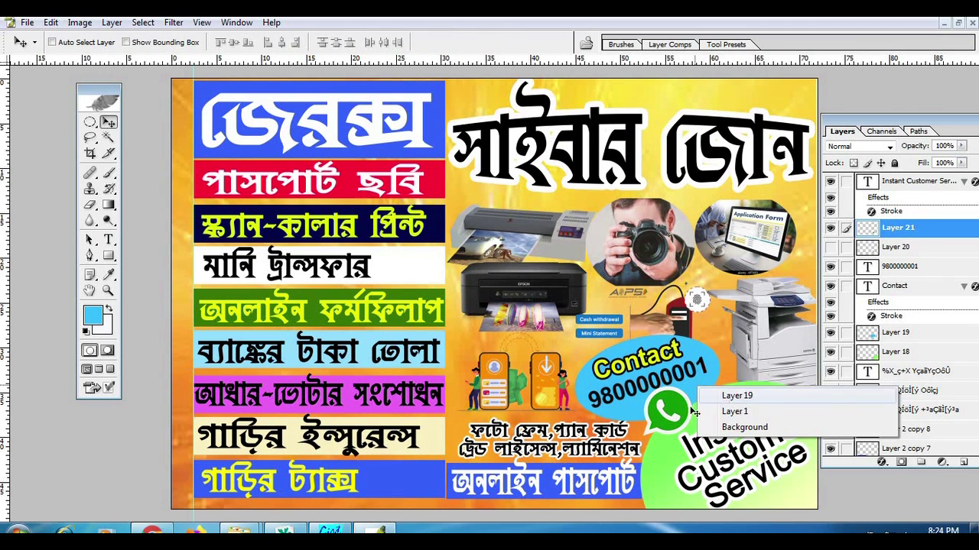
{"action": "right_click", "coordinate": [670, 412]}
{"action": "left_click", "coordinate": [698, 423]}
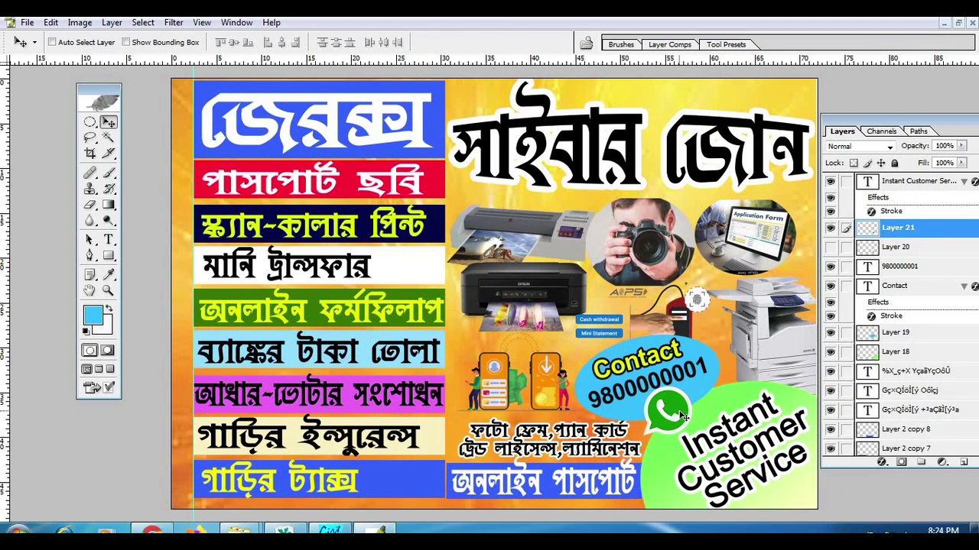
{"action": "key", "text": "z"}
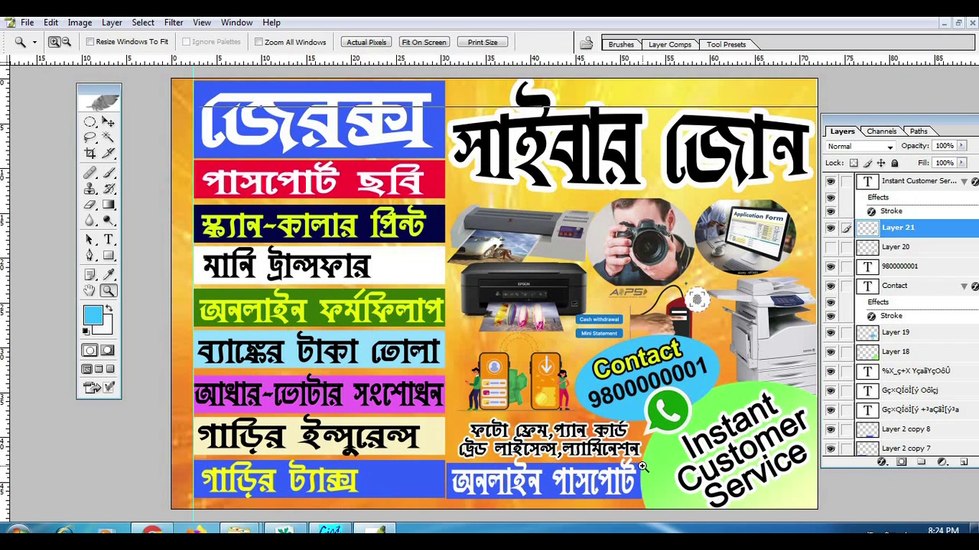
{"action": "left_click", "coordinate": [642, 467]}
{"action": "key", "text": "Tab"}
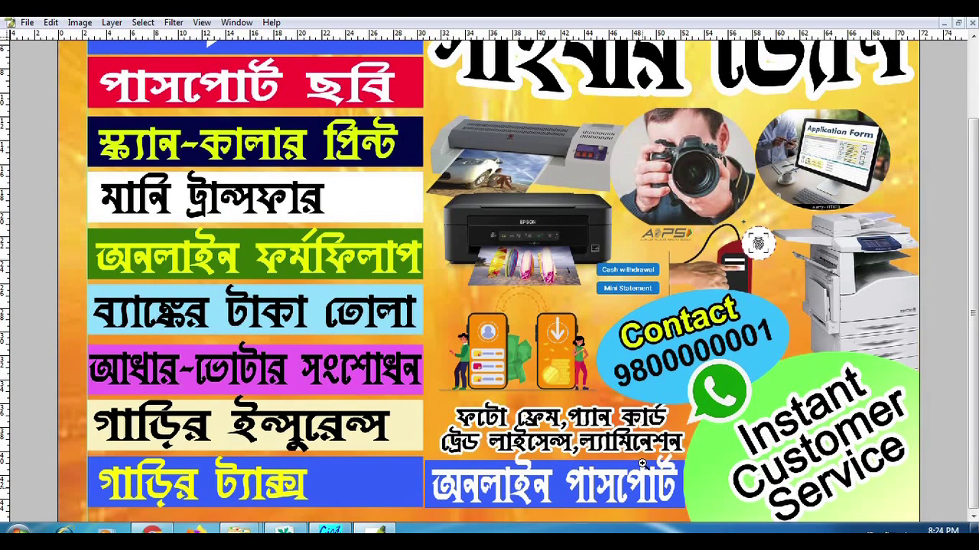
{"action": "left_click", "coordinate": [626, 449], "text": "alt"}
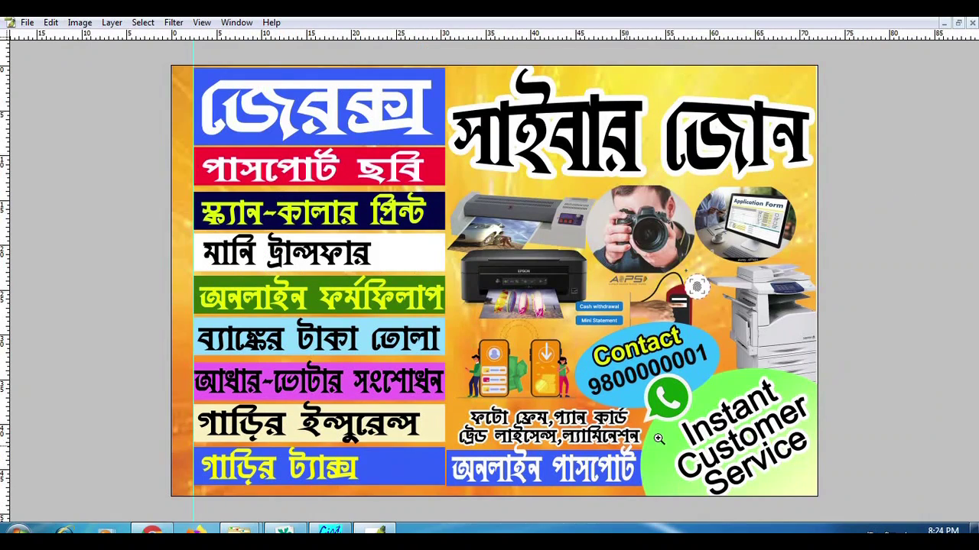
{"action": "key", "text": "ctrl+0"}
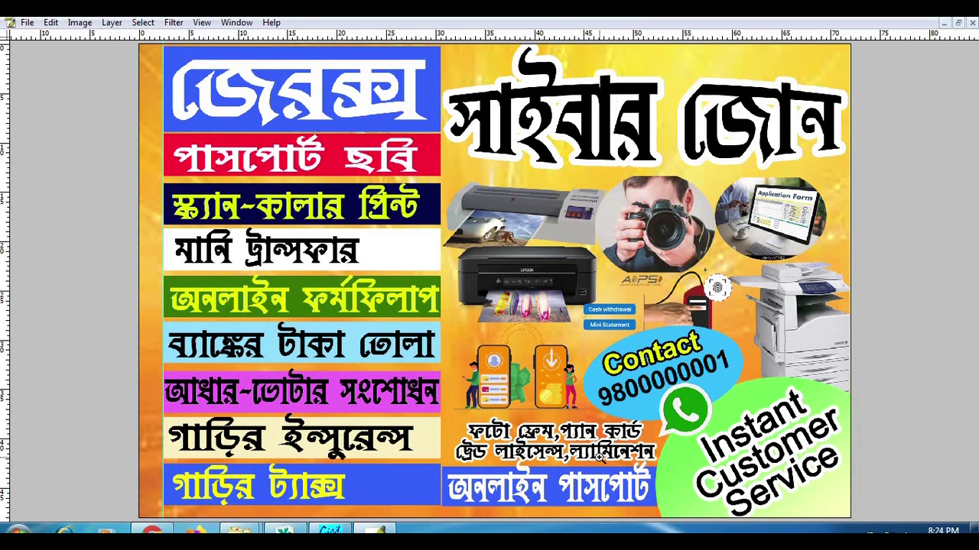
Step: Flatten the banner into a single background layer, discarding the hidden layer
{"action": "scroll", "coordinate": [641, 250], "scroll_direction": "up", "scroll_amount": 1}
{"action": "scroll", "coordinate": [641, 249], "scroll_direction": "down", "scroll_amount": 4}
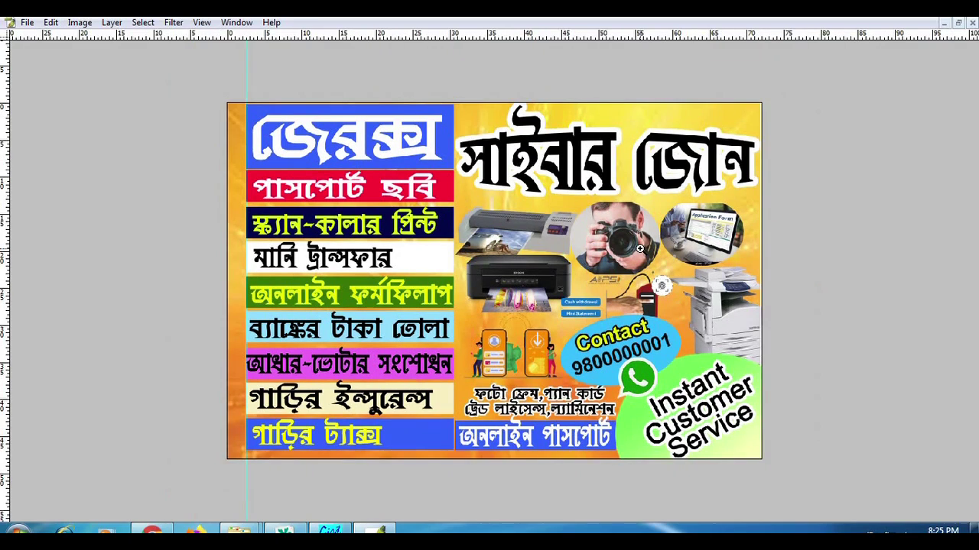
{"action": "key", "text": "F7"}
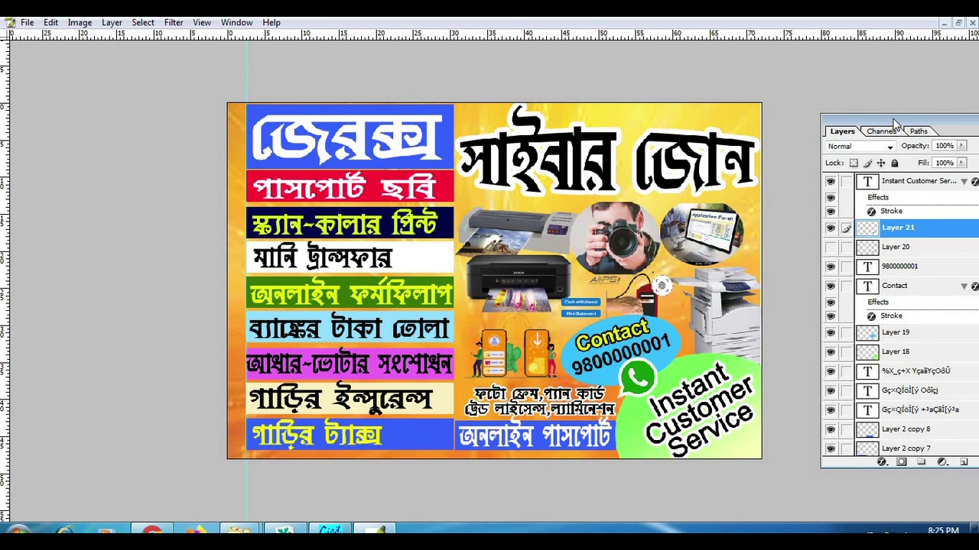
{"action": "left_click_drag", "start_coordinate": [896, 122], "coordinate": [825, 86]}
{"action": "left_click", "coordinate": [928, 95]}
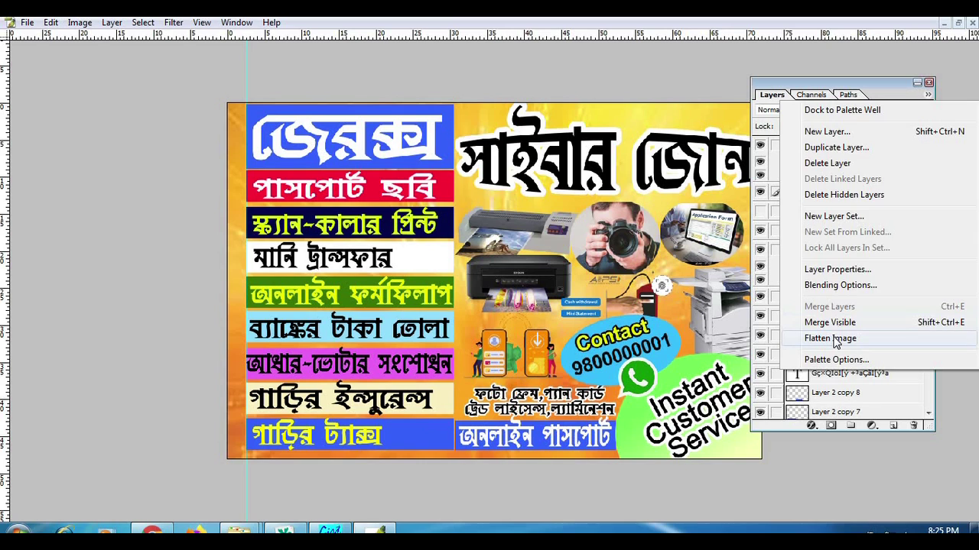
{"action": "left_click", "coordinate": [832, 339]}
{"action": "left_click", "coordinate": [430, 209]}
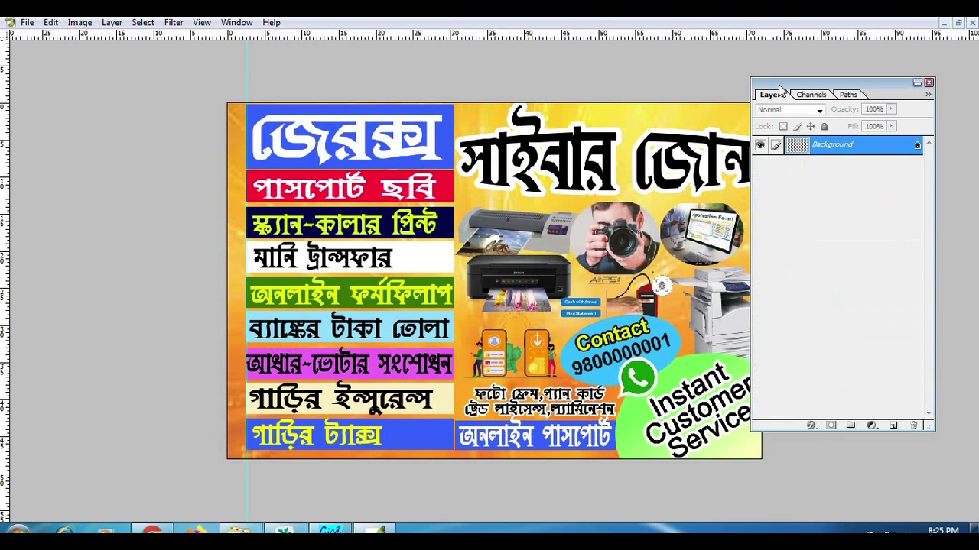
Step: Select the whole flattened banner and scale it down slightly about its centre, leaving a narrow white margin on all sides
{"action": "left_click_drag", "start_coordinate": [780, 85], "coordinate": [868, 97]}
{"action": "key", "text": "ctrl+a"}
{"action": "key", "text": "ctrl+t"}
{"action": "left_click_drag", "start_coordinate": [764, 104], "coordinate": [751, 110]}
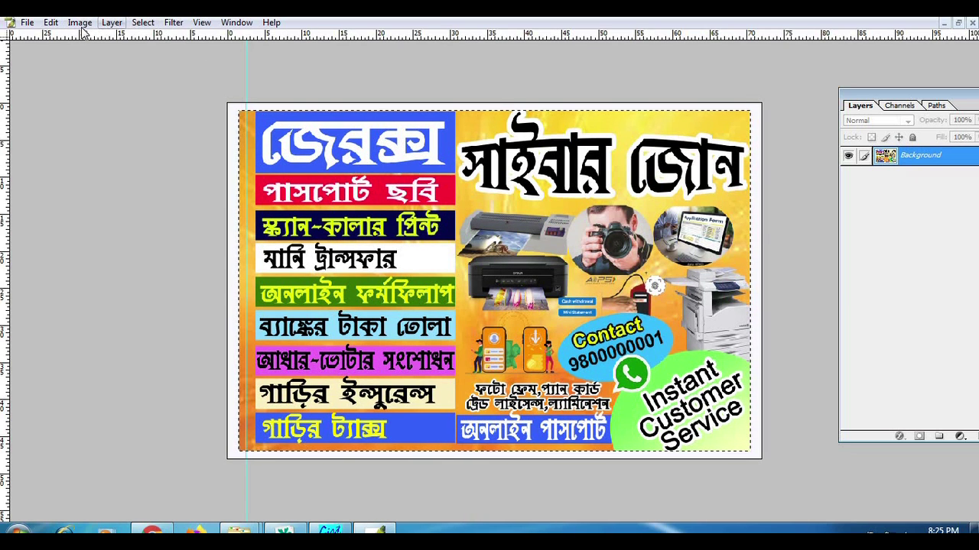
Step: Outline the scaled banner artwork with a black (000000) stroke 20 px wide and clear the selection
{"action": "left_click", "coordinate": [50, 22]}
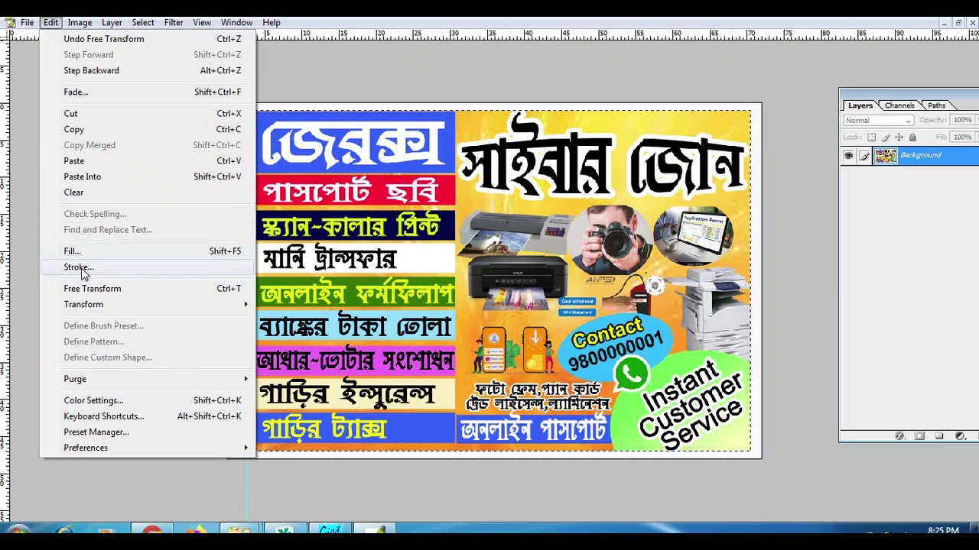
{"action": "left_click", "coordinate": [65, 265]}
{"action": "left_click", "coordinate": [443, 228]}
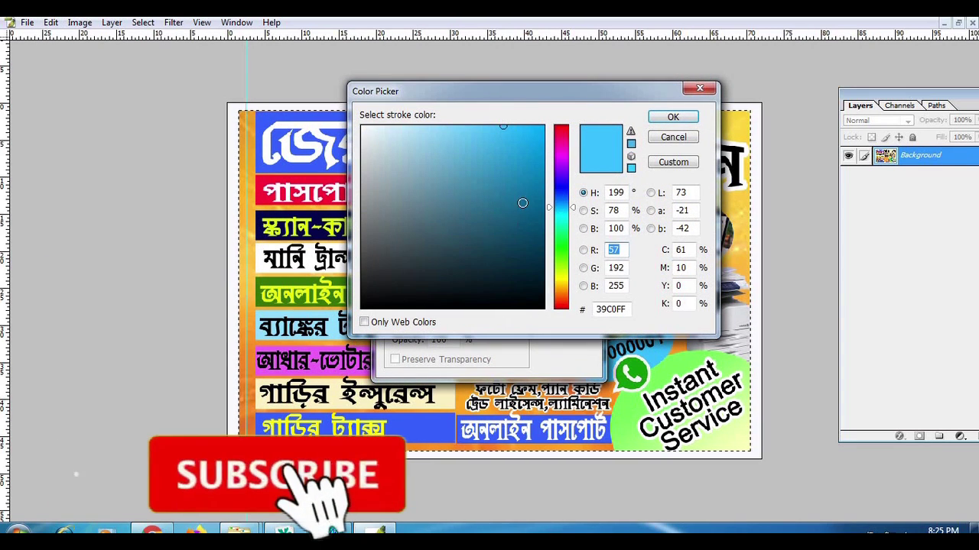
{"action": "left_click", "coordinate": [424, 308]}
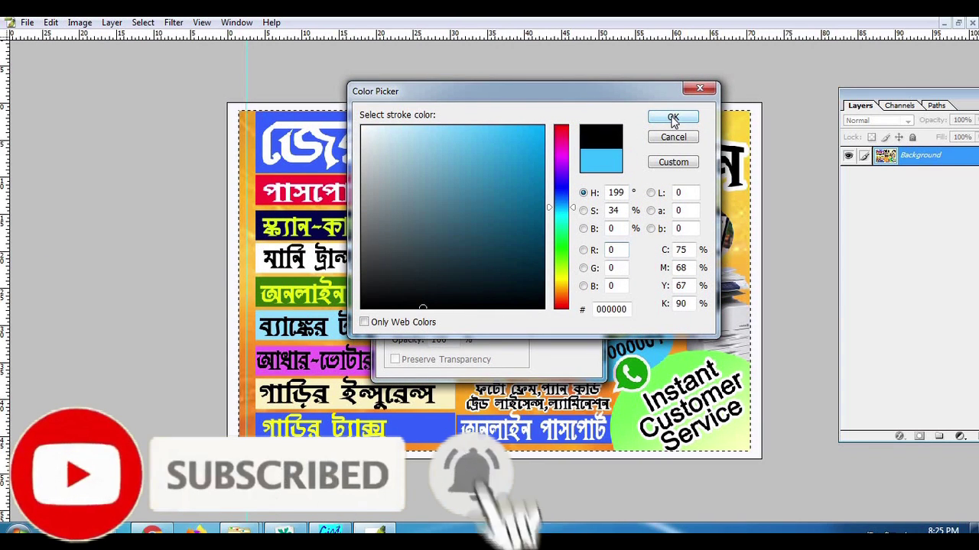
{"action": "left_click", "coordinate": [673, 117]}
{"action": "type", "text": "20"}
{"action": "left_click", "coordinate": [518, 275]}
{"action": "left_click", "coordinate": [568, 192]}
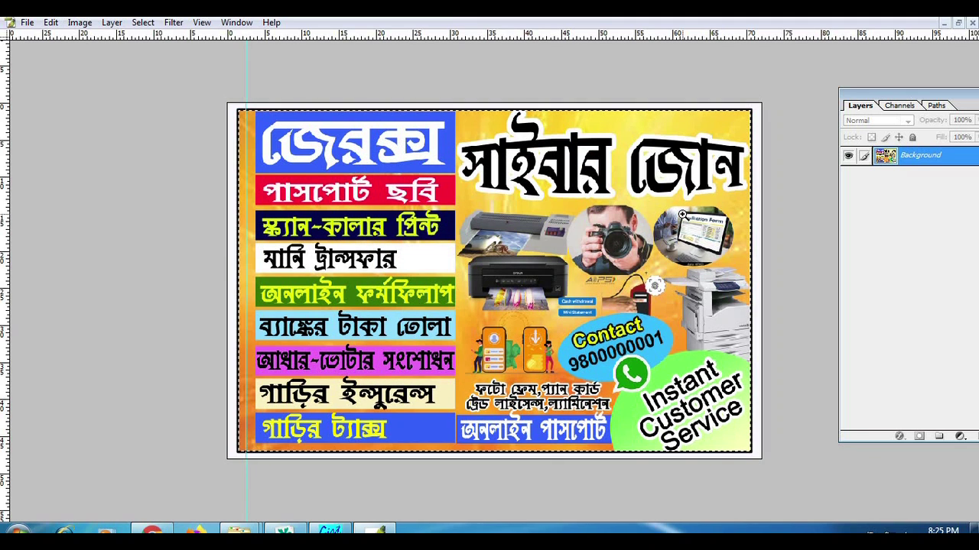
{"action": "key", "text": "ctrl+d"}
{"action": "key", "text": "ctrl+plus"}
{"action": "key", "text": "Tab"}
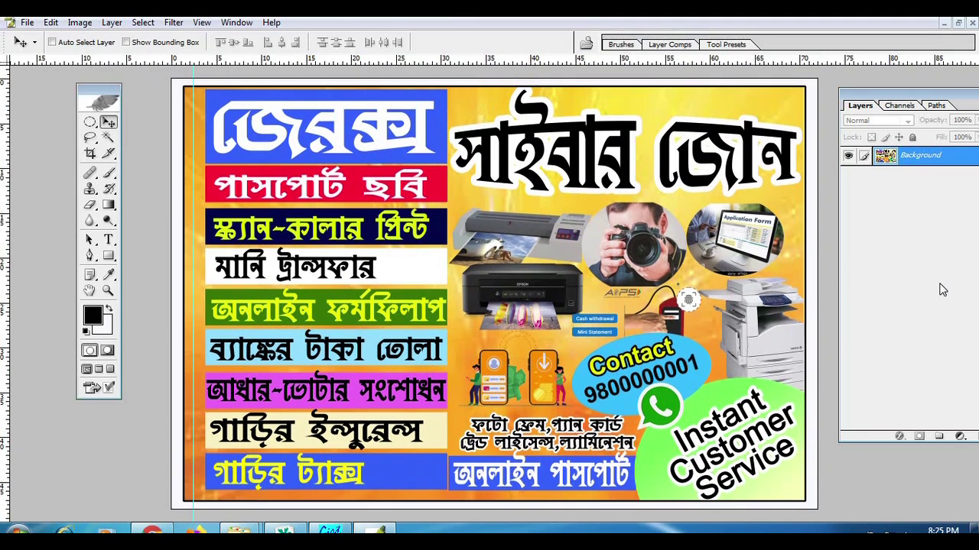
{"action": "key", "text": "Tab"}
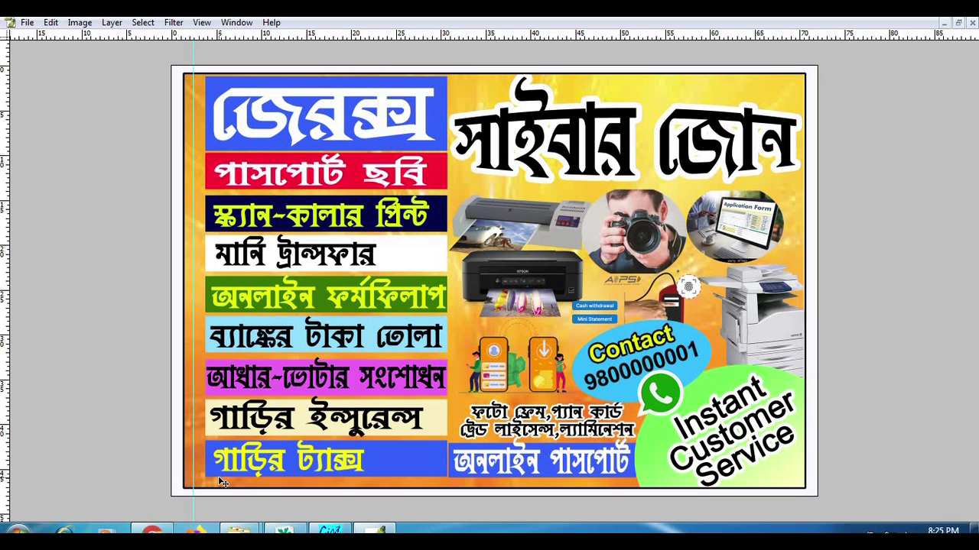
{"action": "key", "text": "Tab"}
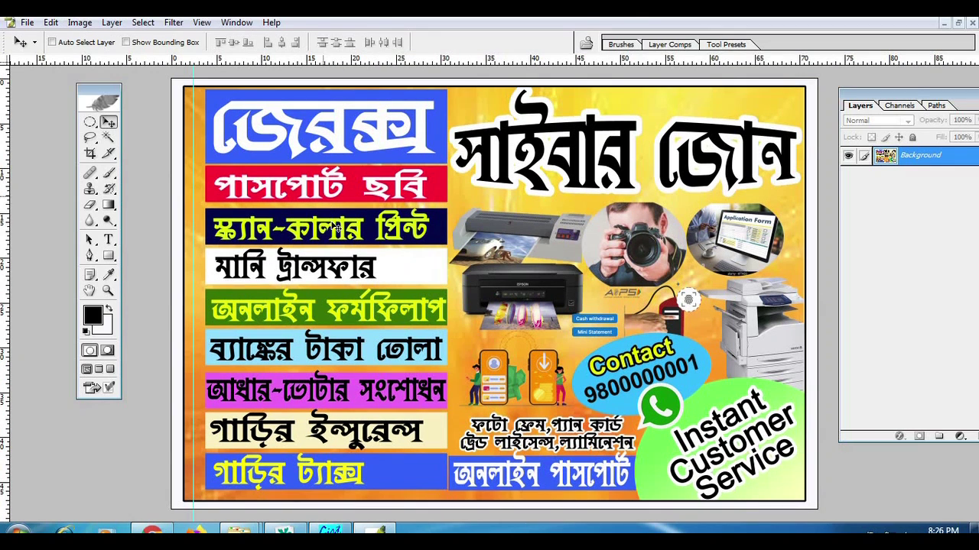